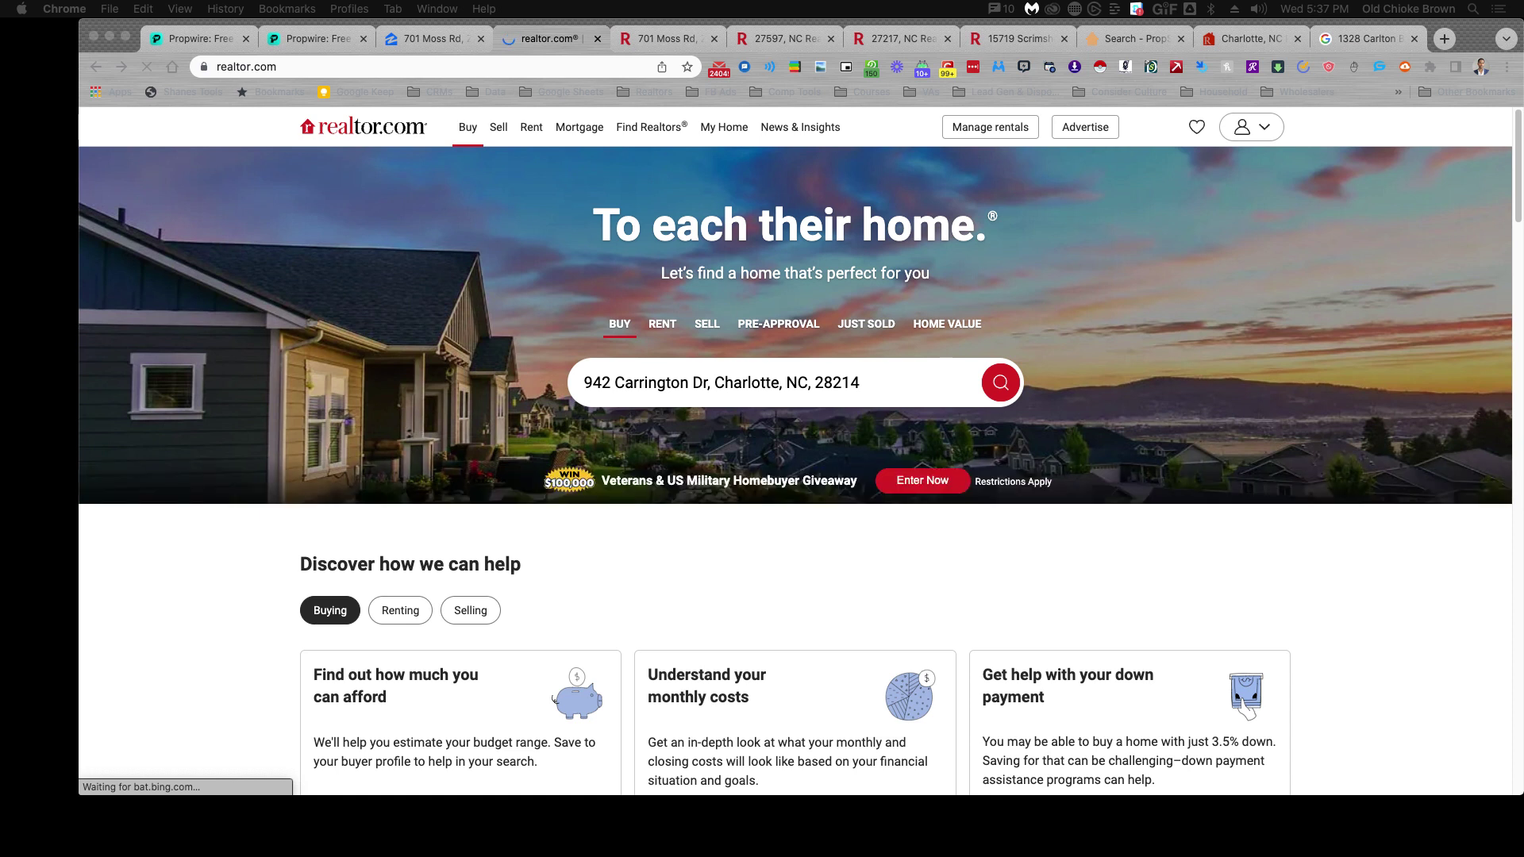
# Run a Find a REALTOR search for Charlotte, NC, listing 3,668 realtors
pyautogui.click(640, 130)
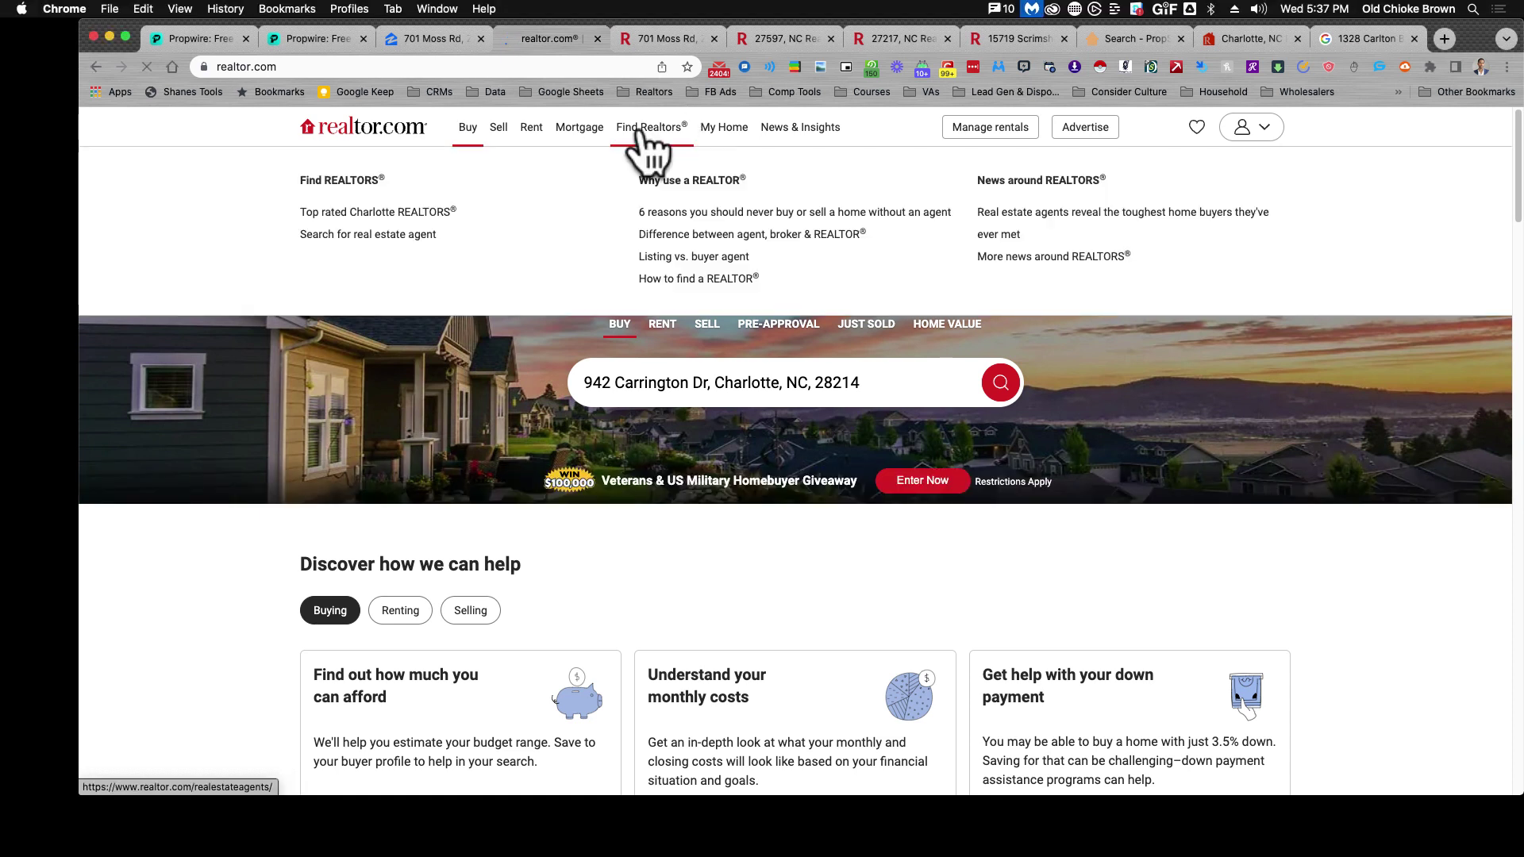
pyautogui.click(640, 130)
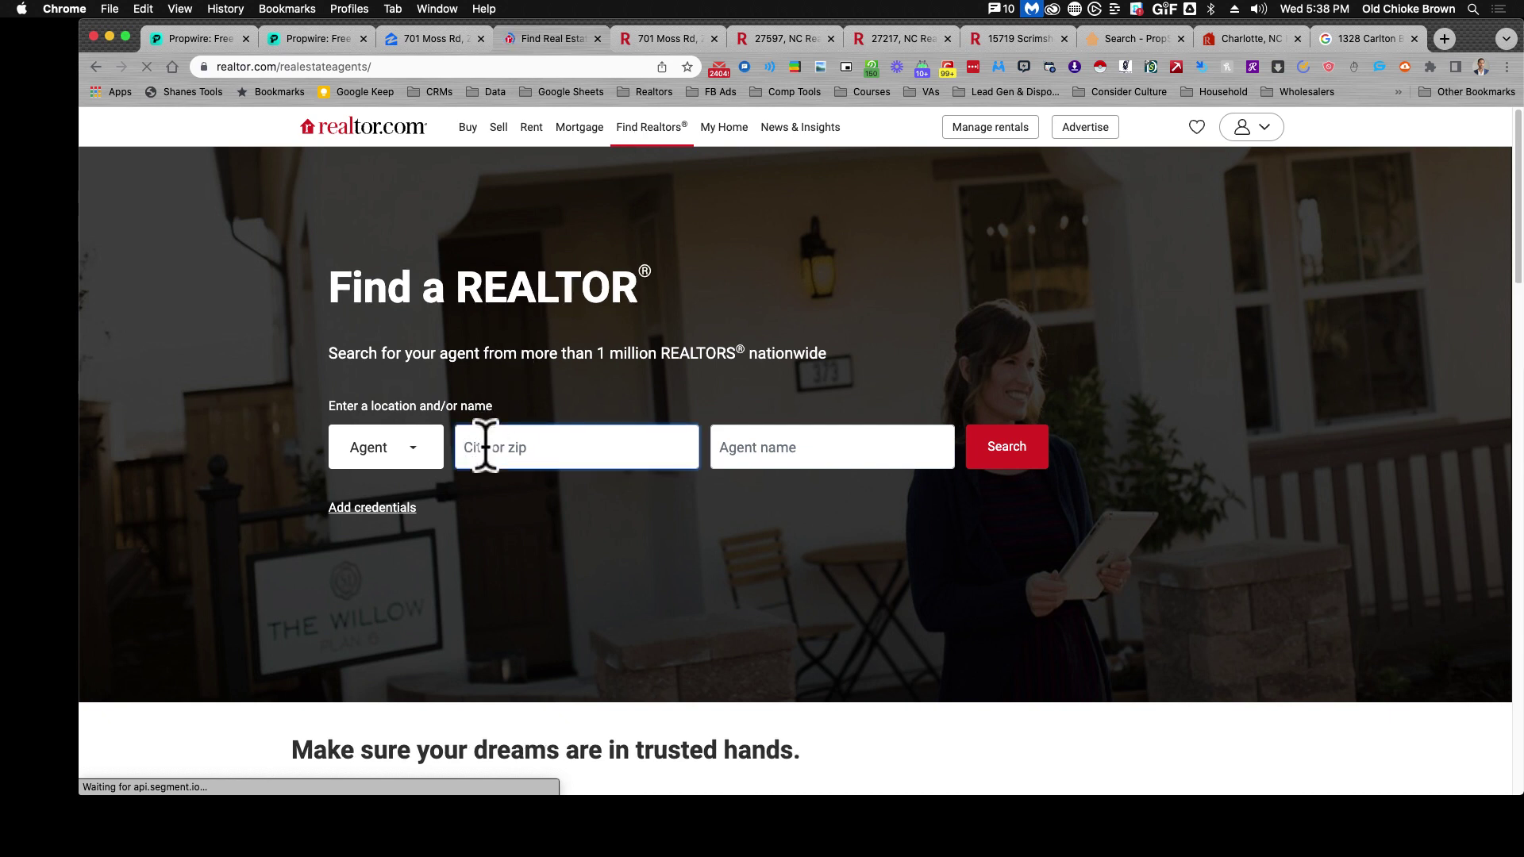
pyautogui.write('Charlo')
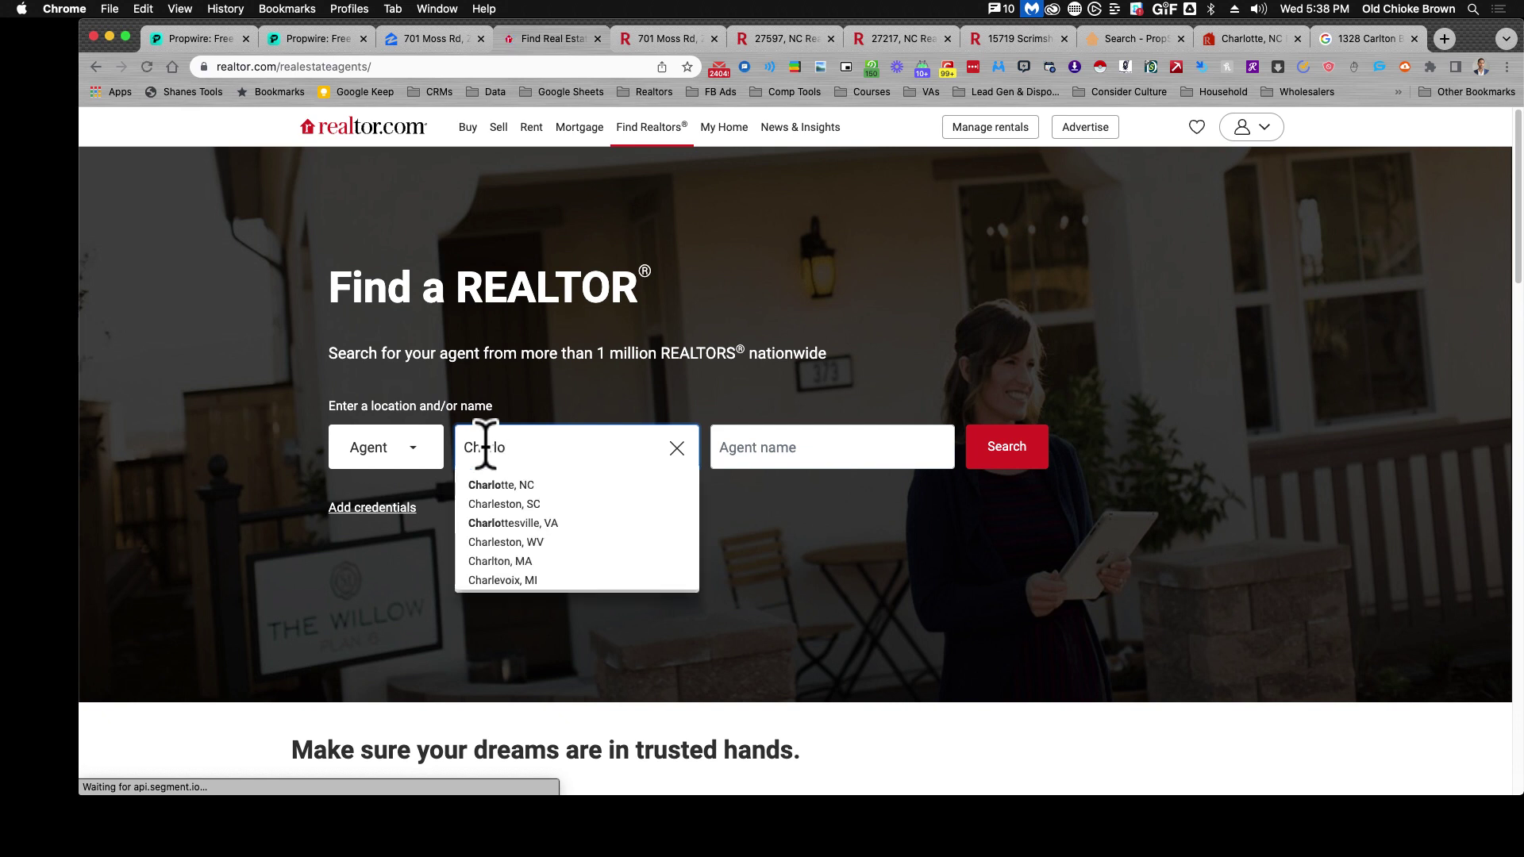
pyautogui.click(500, 505)
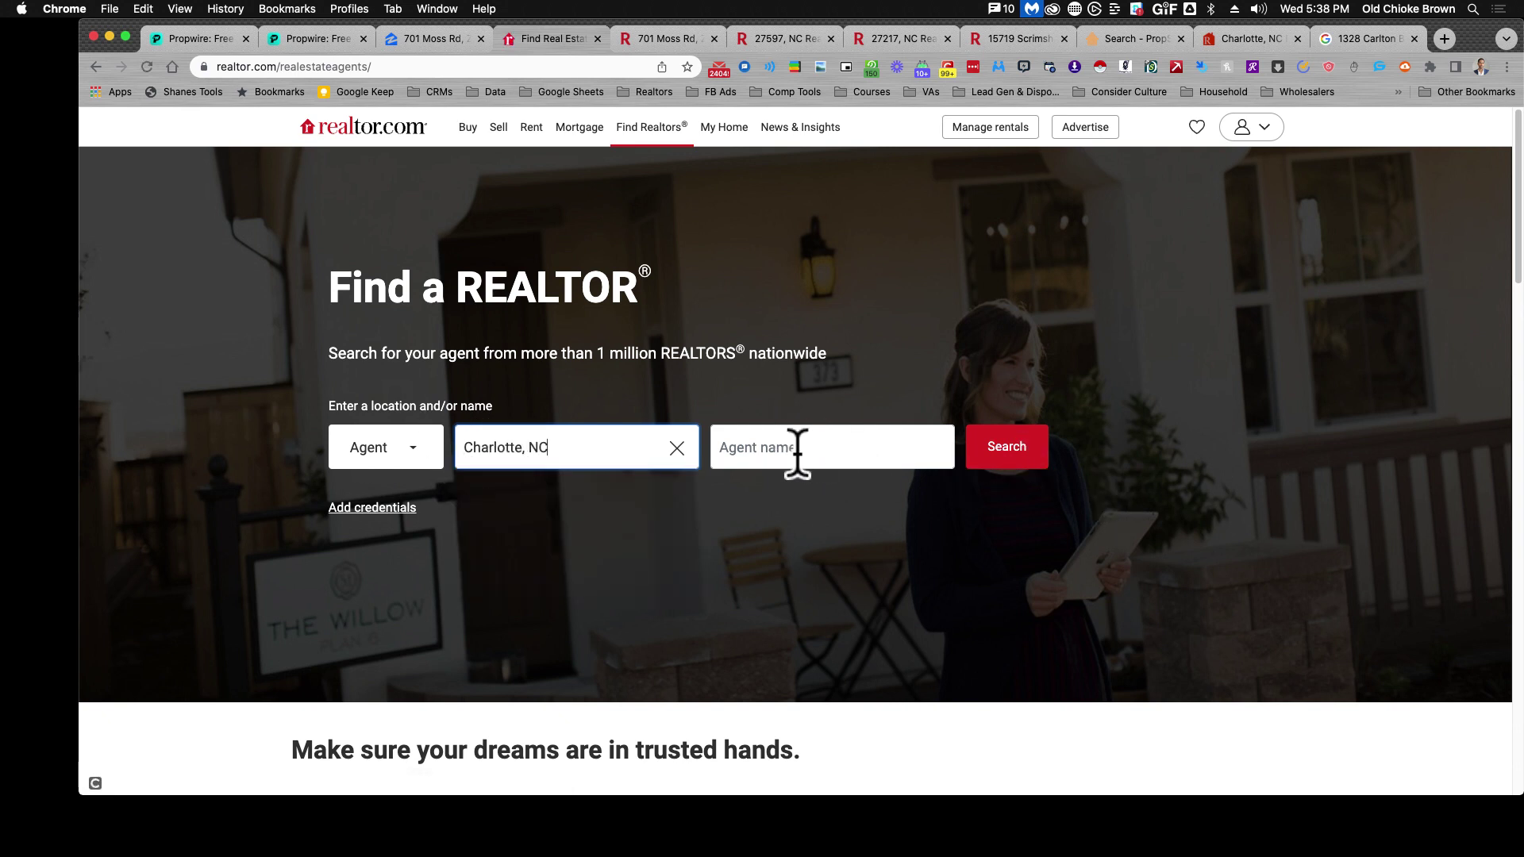
pyautogui.click(994, 457)
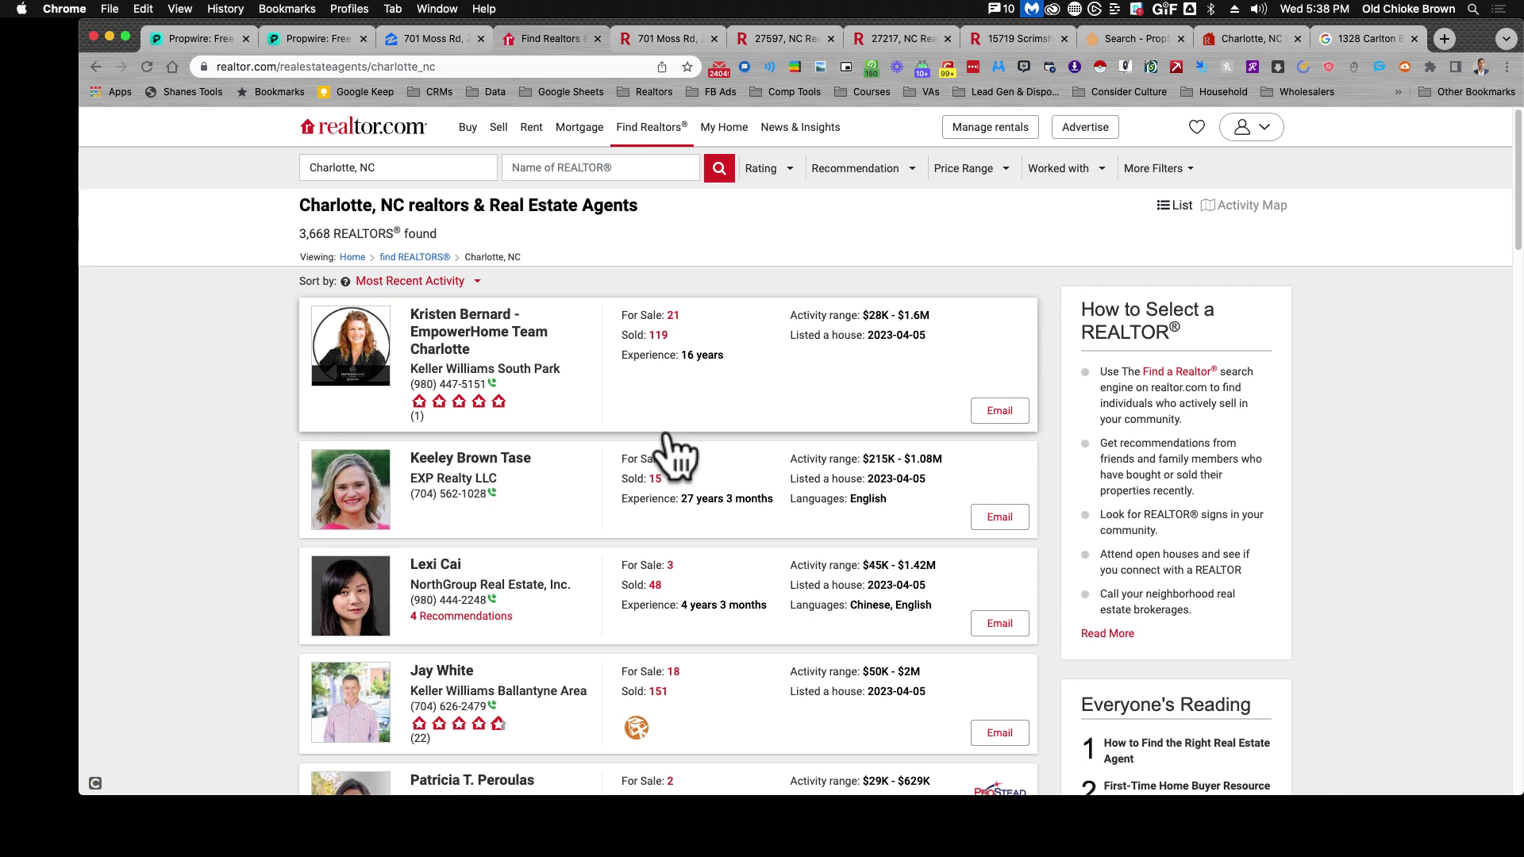
# Sort the Charlotte realtor results by Most Sold Listings (All)
pyautogui.click(478, 283)
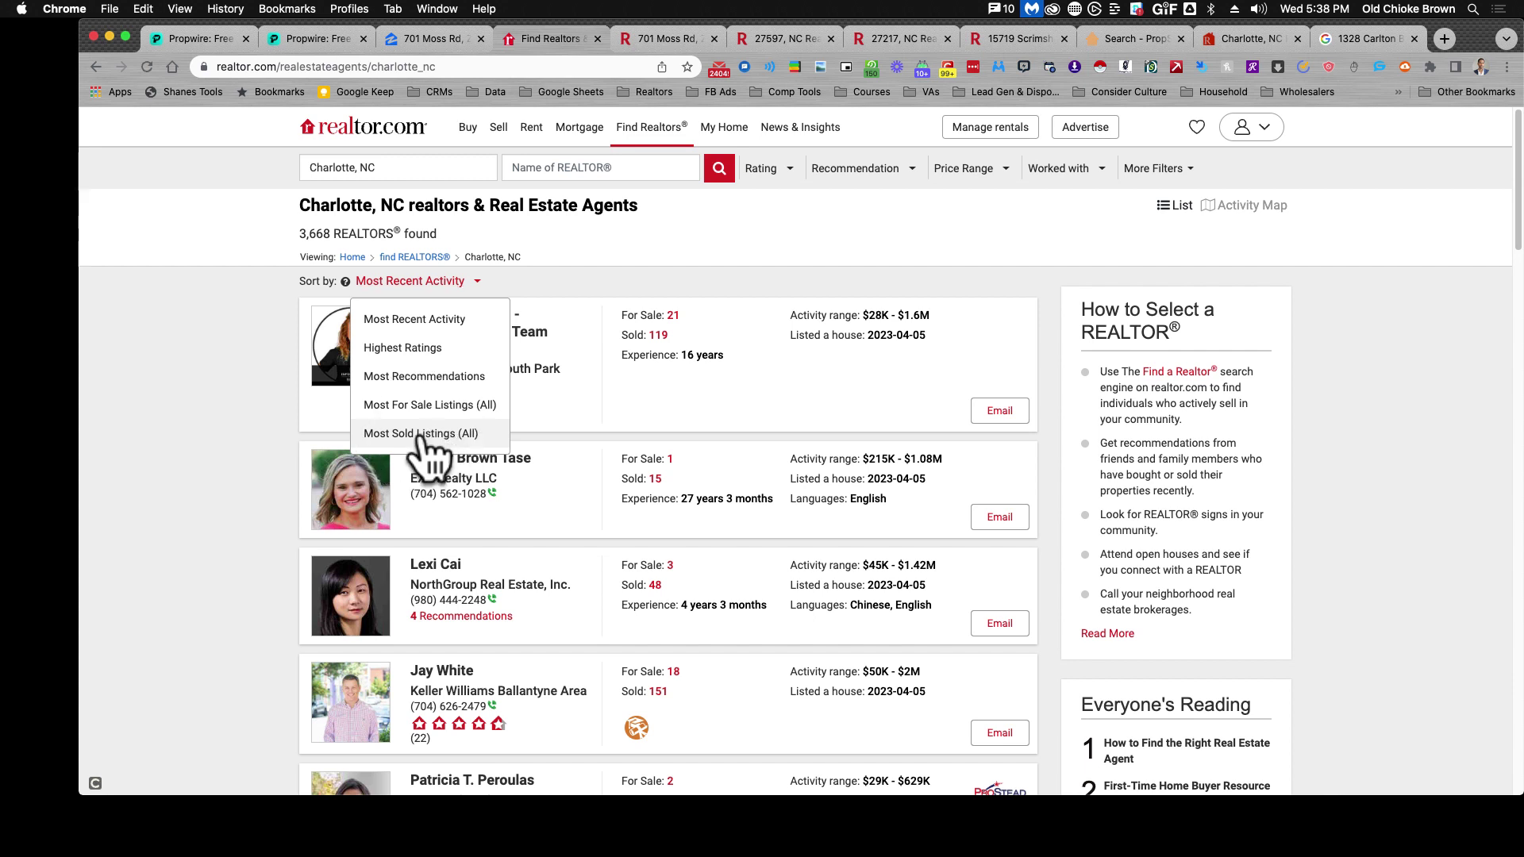
pyautogui.click(421, 434)
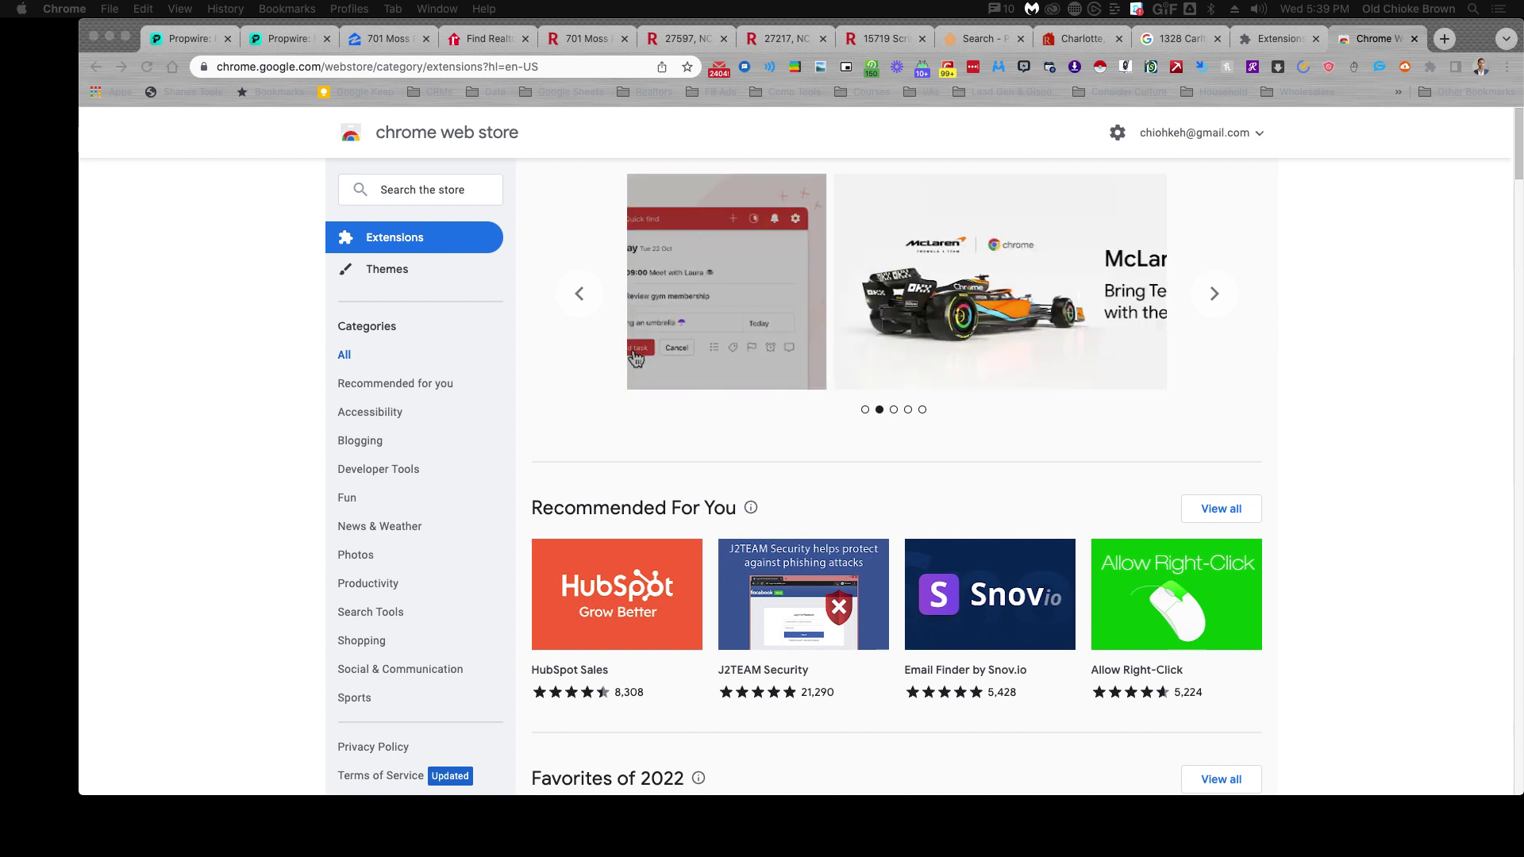
# Search the Chrome Web Store for 'instant data scraper' and open the Instant Data Scraper page
pyautogui.click(412, 190)
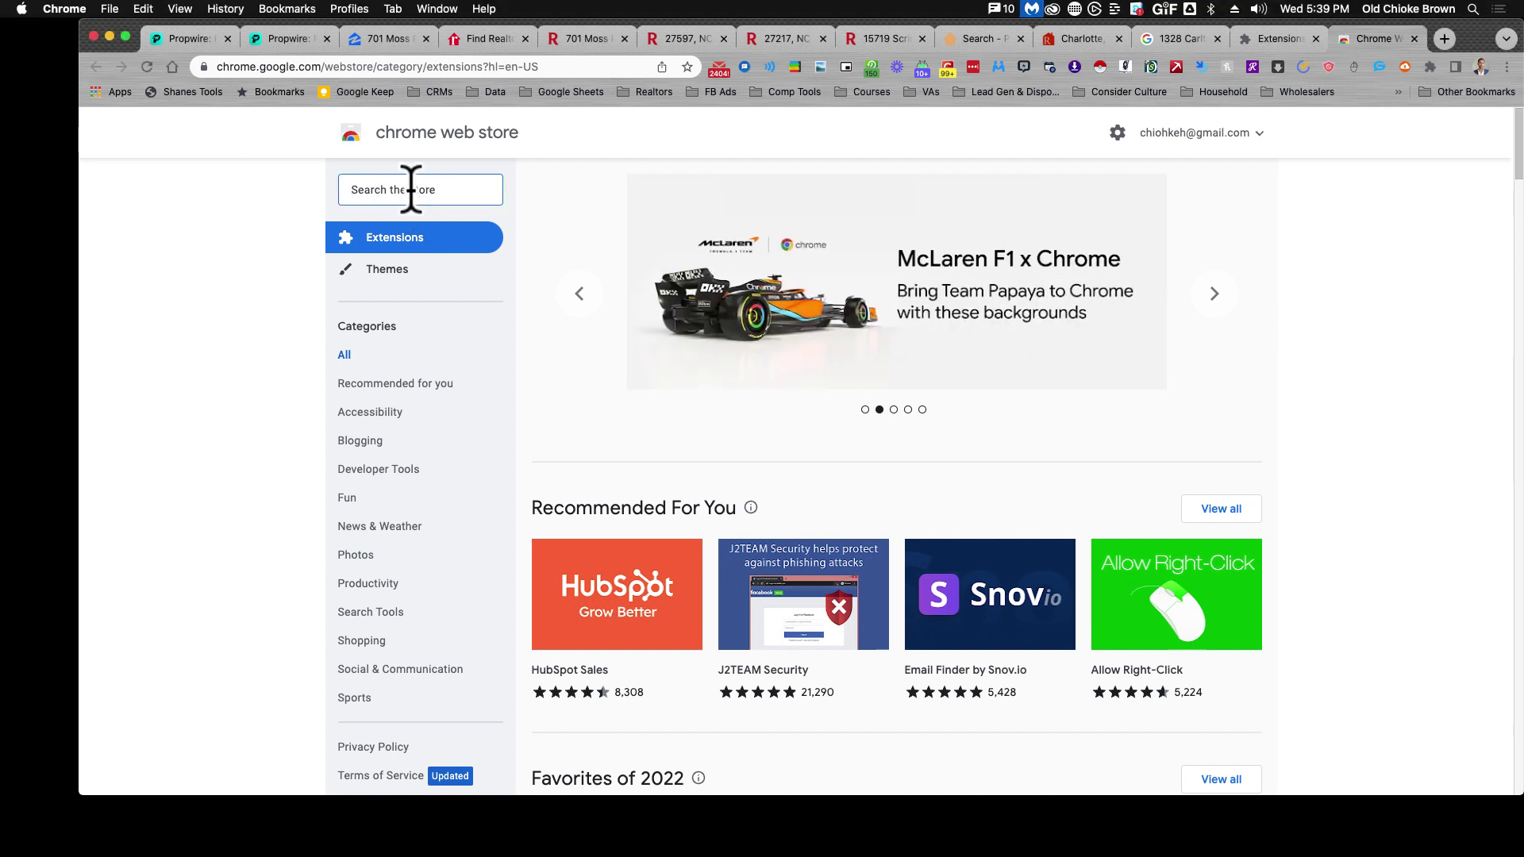
pyautogui.write('in')
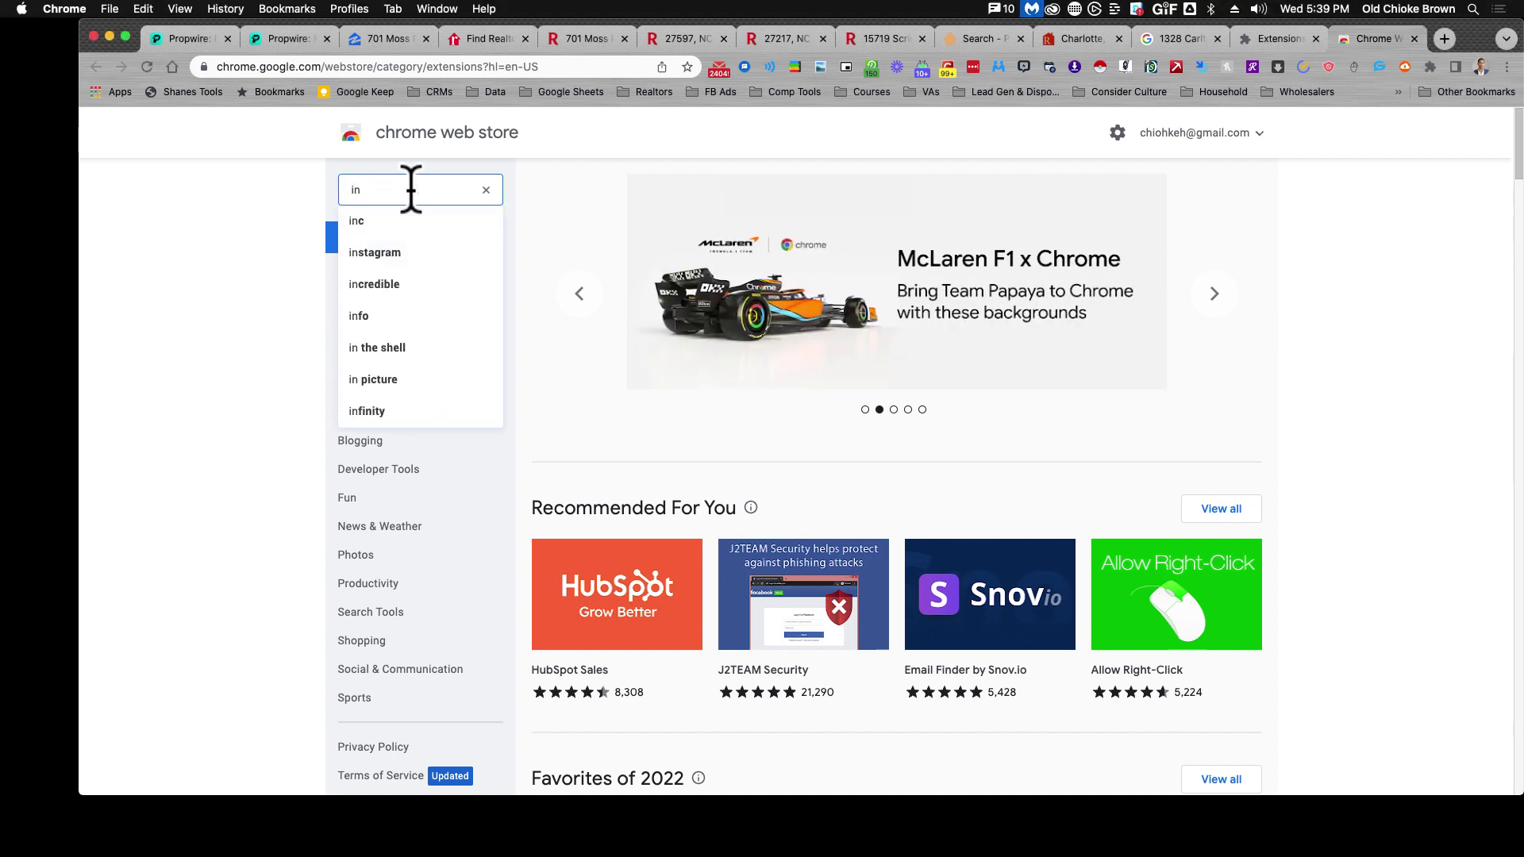
pyautogui.write('stant ')
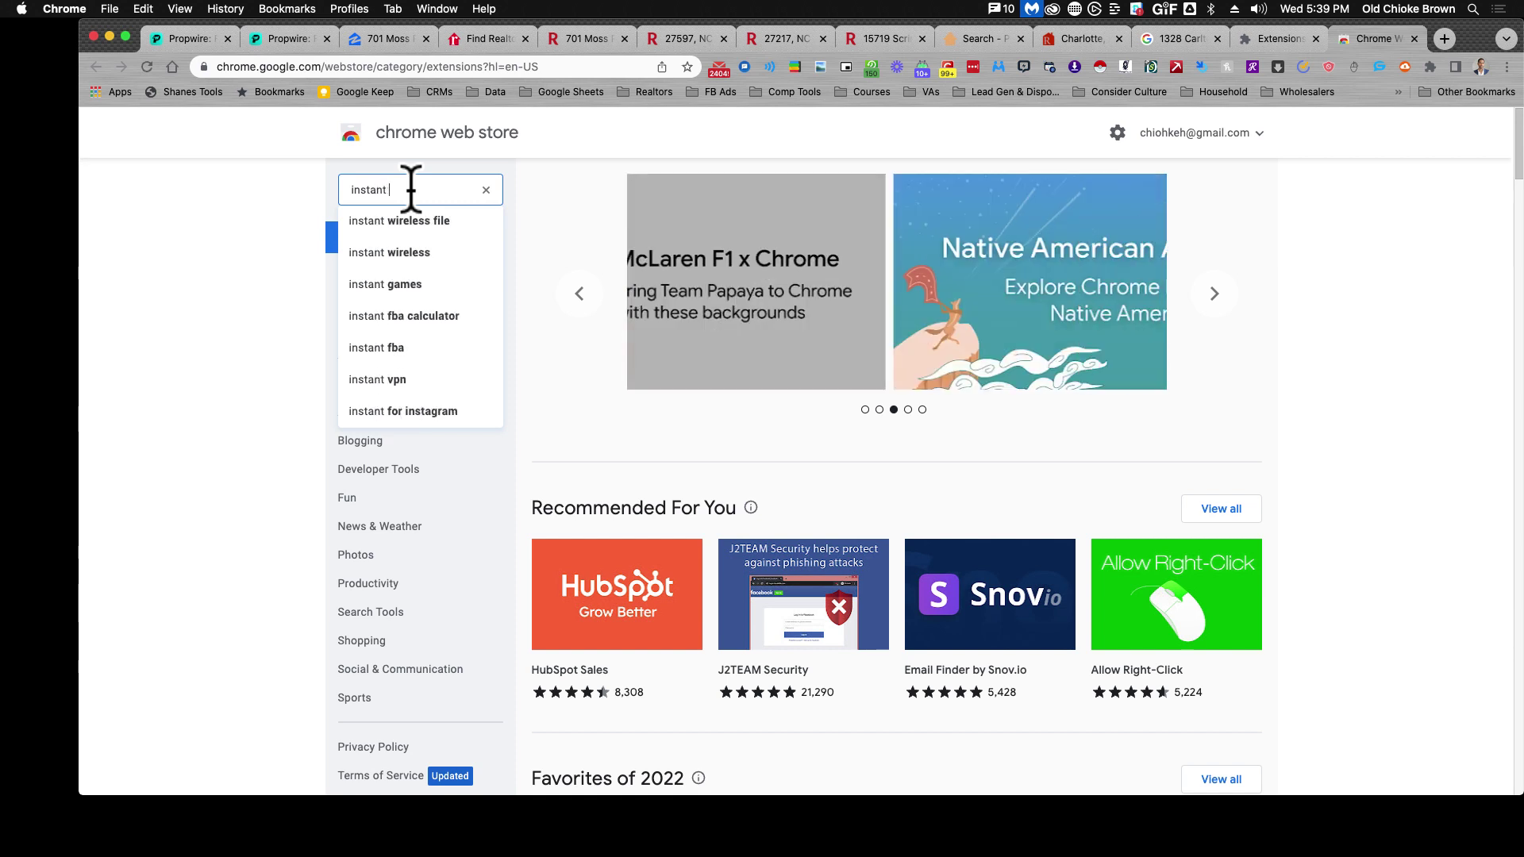
pyautogui.write('data')
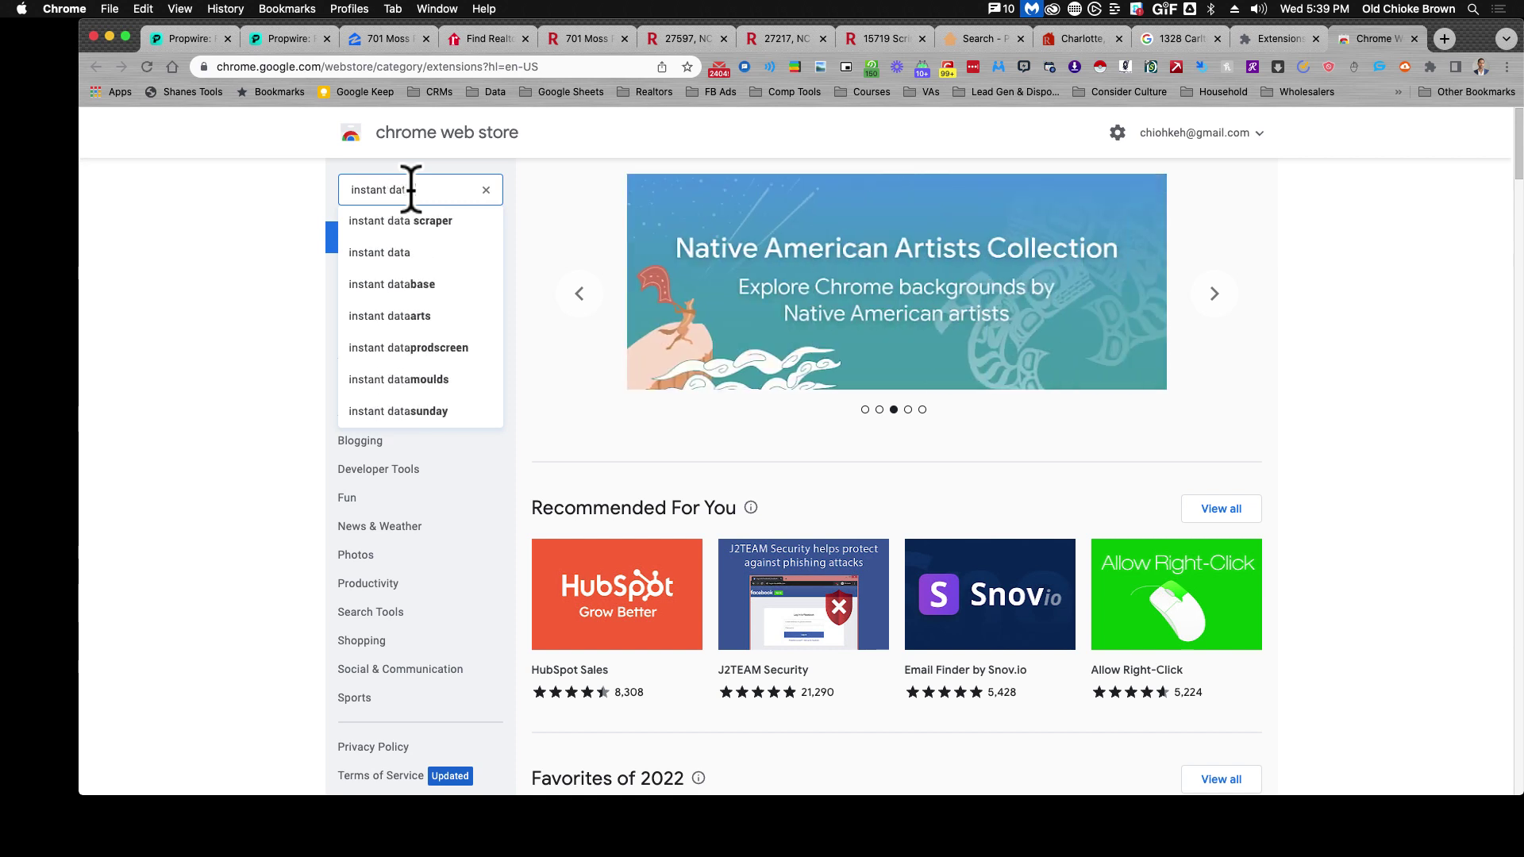
pyautogui.click(370, 225)
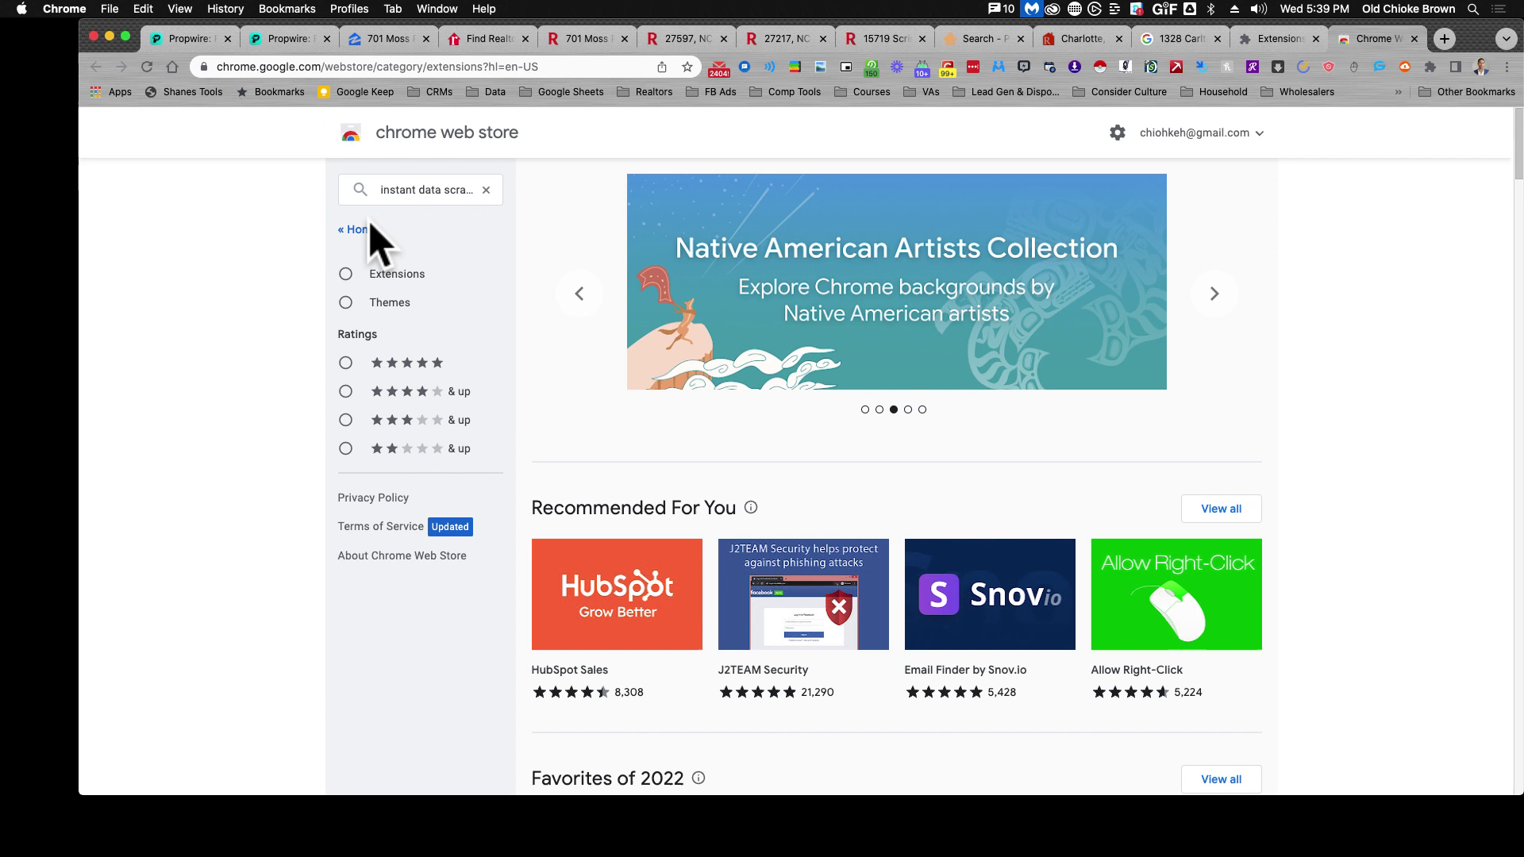
pyautogui.click(794, 303)
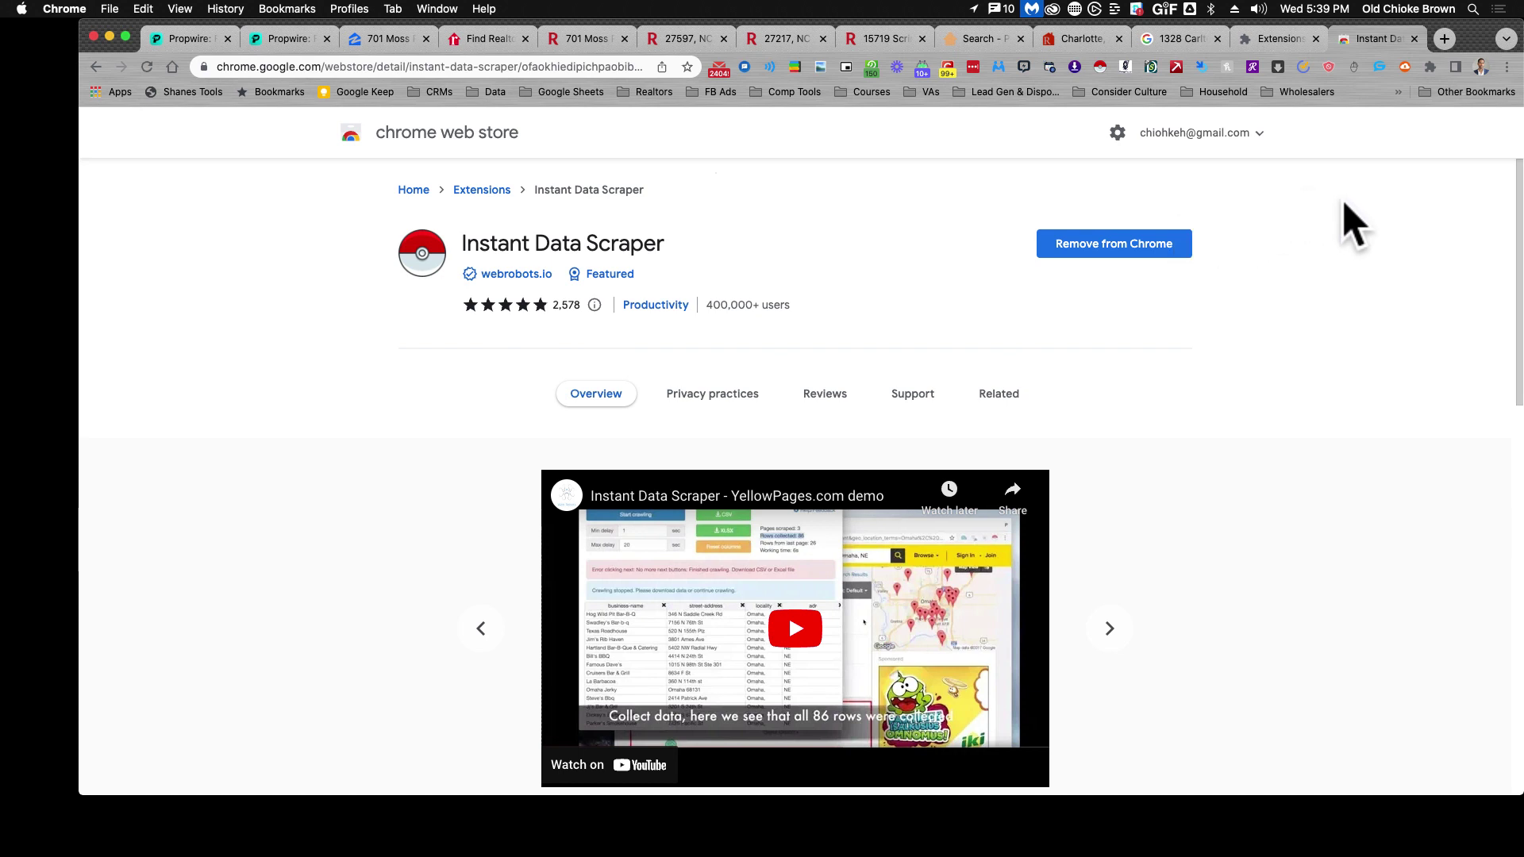
# Return to the sorted Charlotte agent results and run Instant Data Scraper on them
pyautogui.click(481, 40)
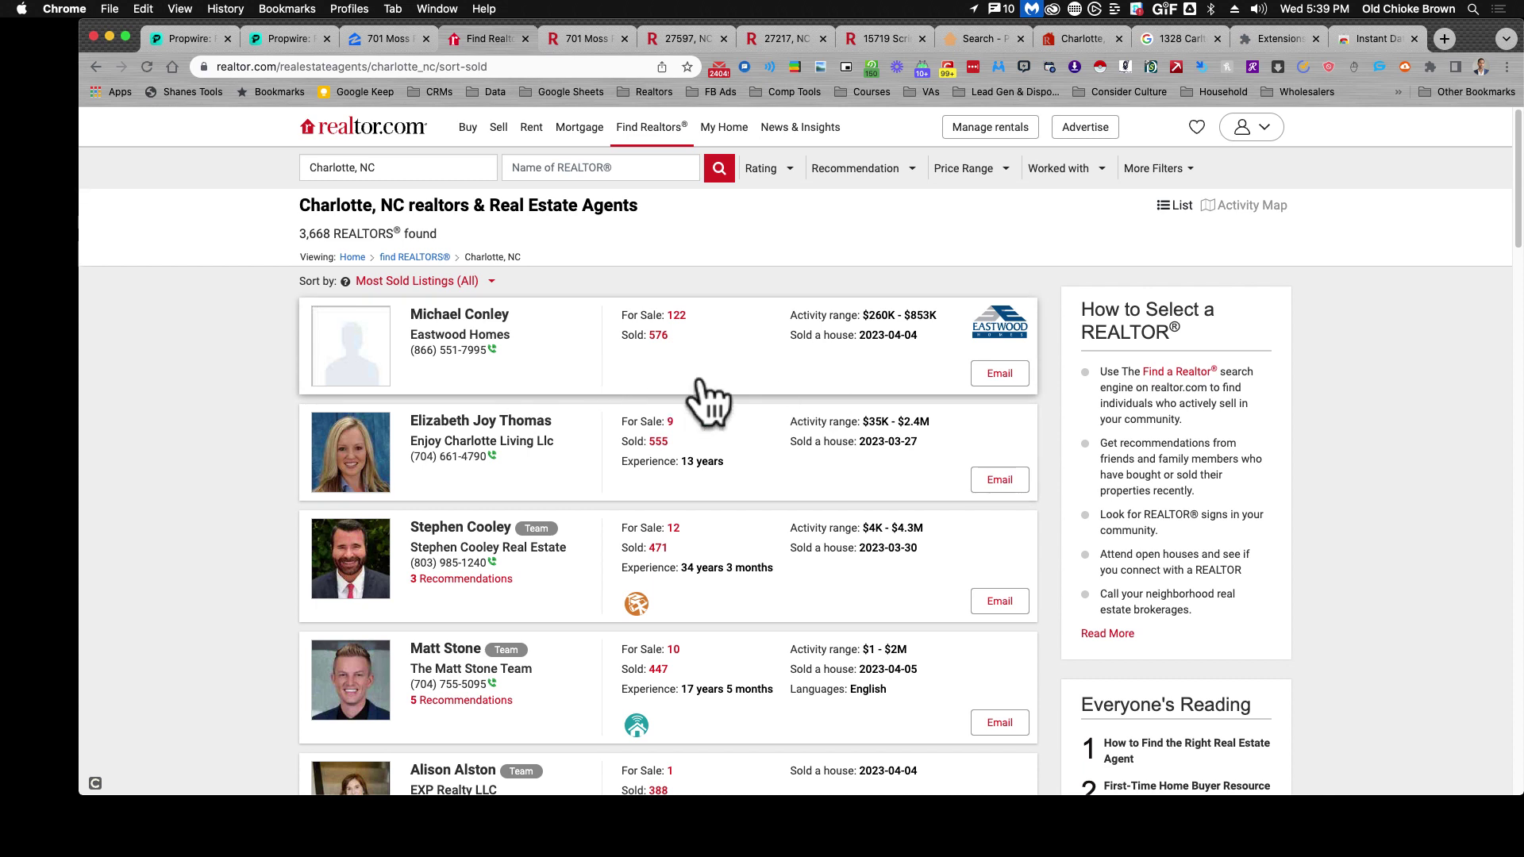
pyautogui.click(1101, 68)
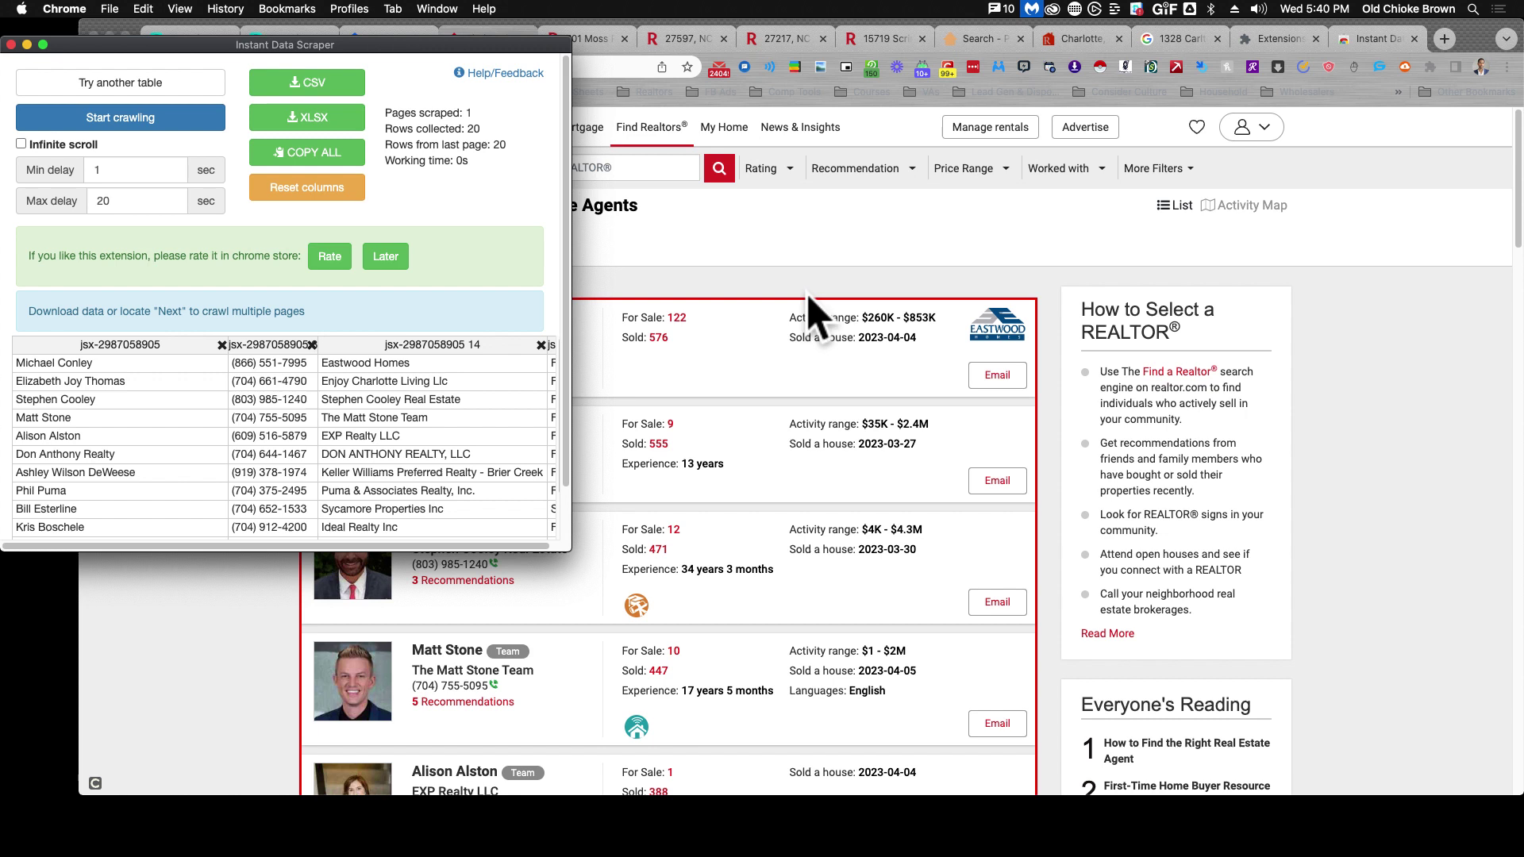
pyautogui.click(667, 274)
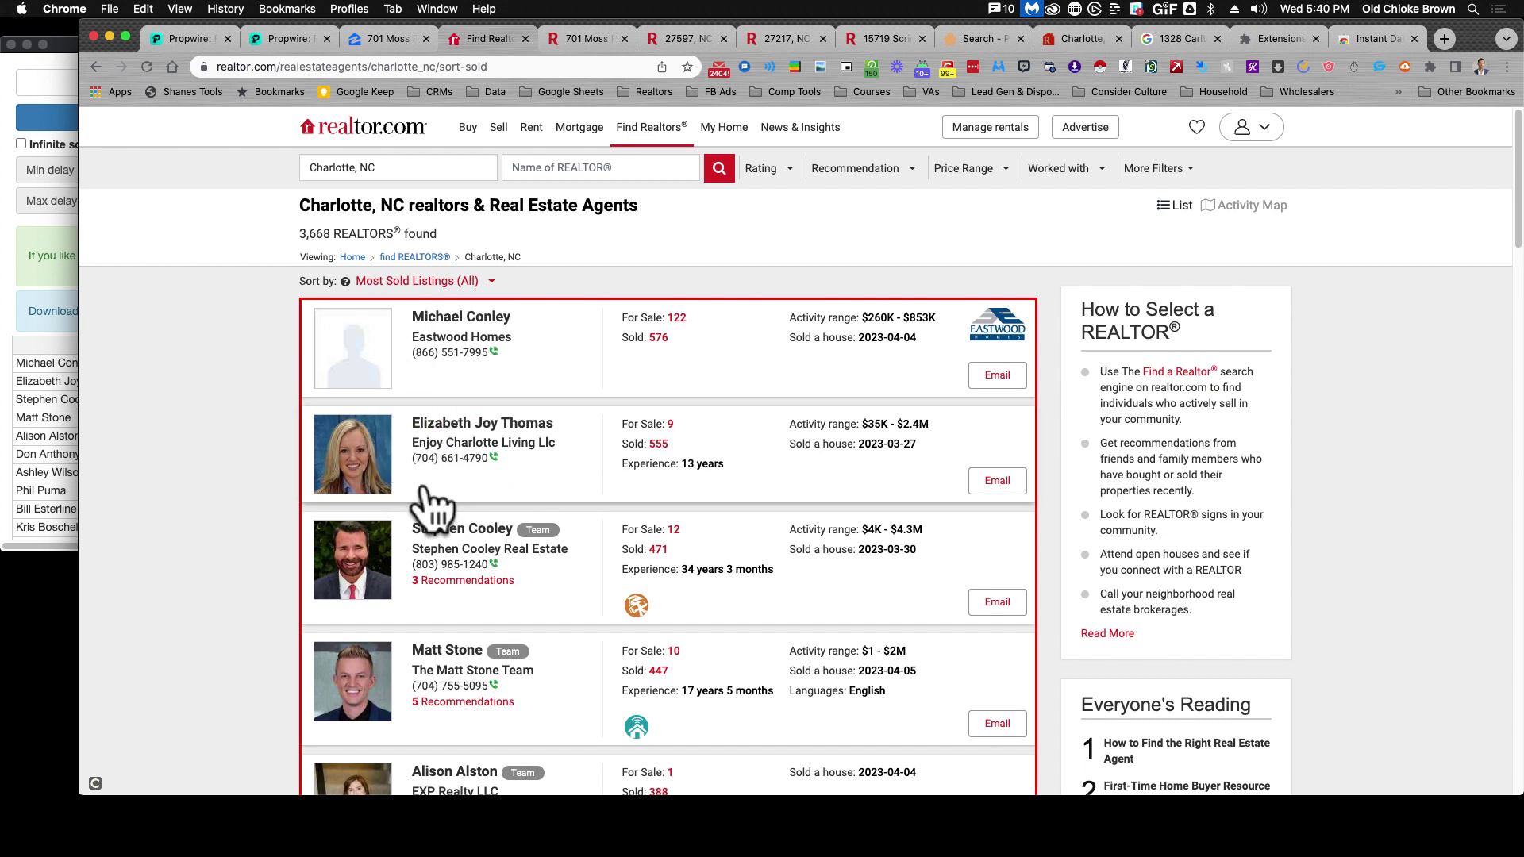
# Cycle through detected tables until the scraper shows the 20-row agent names, phones and companies table
pyautogui.click(23, 313)
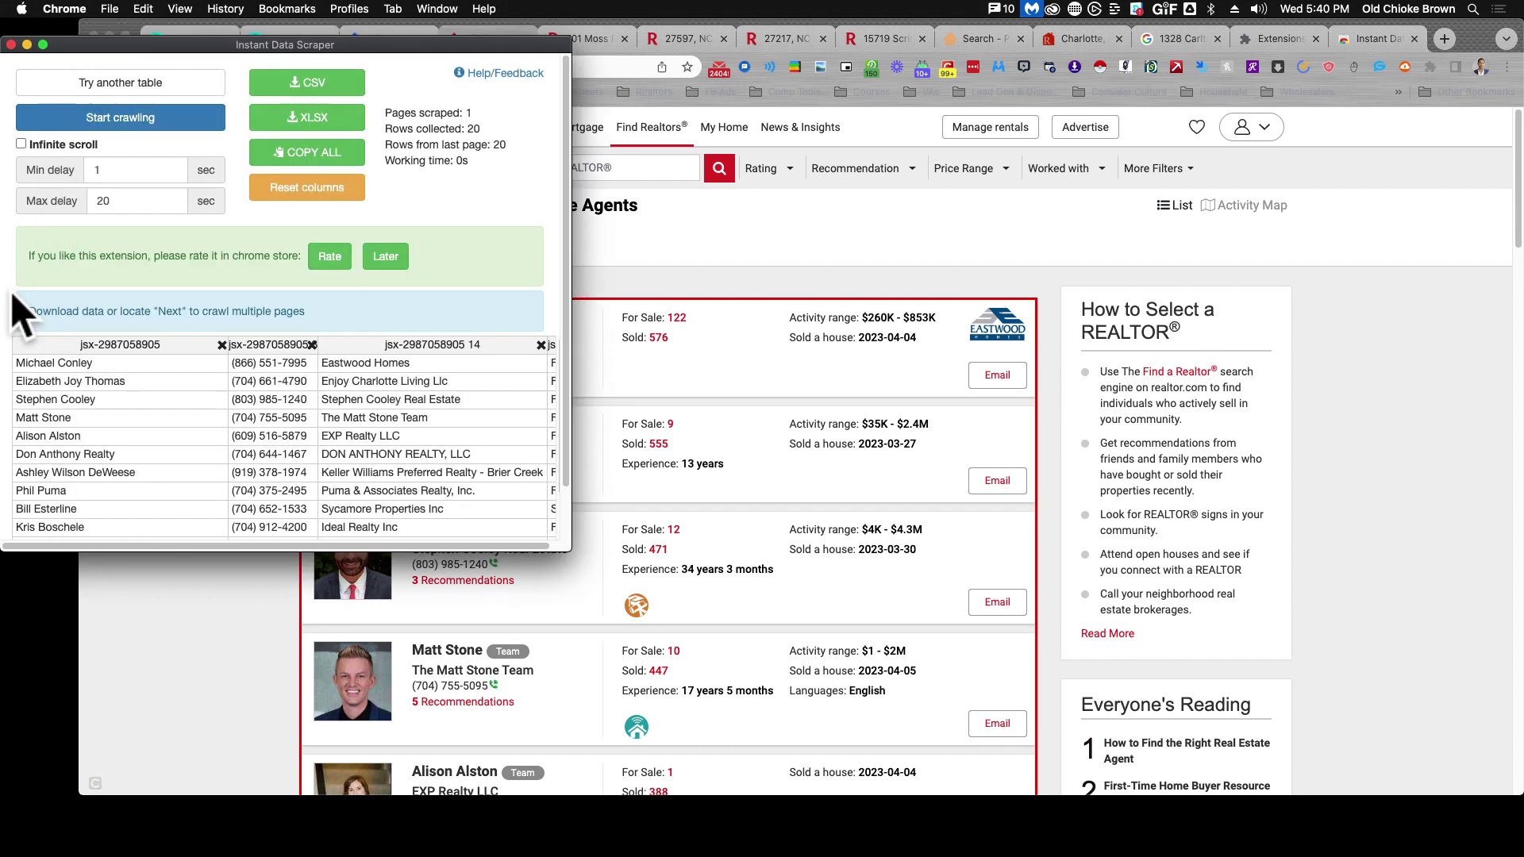
pyautogui.click(117, 91)
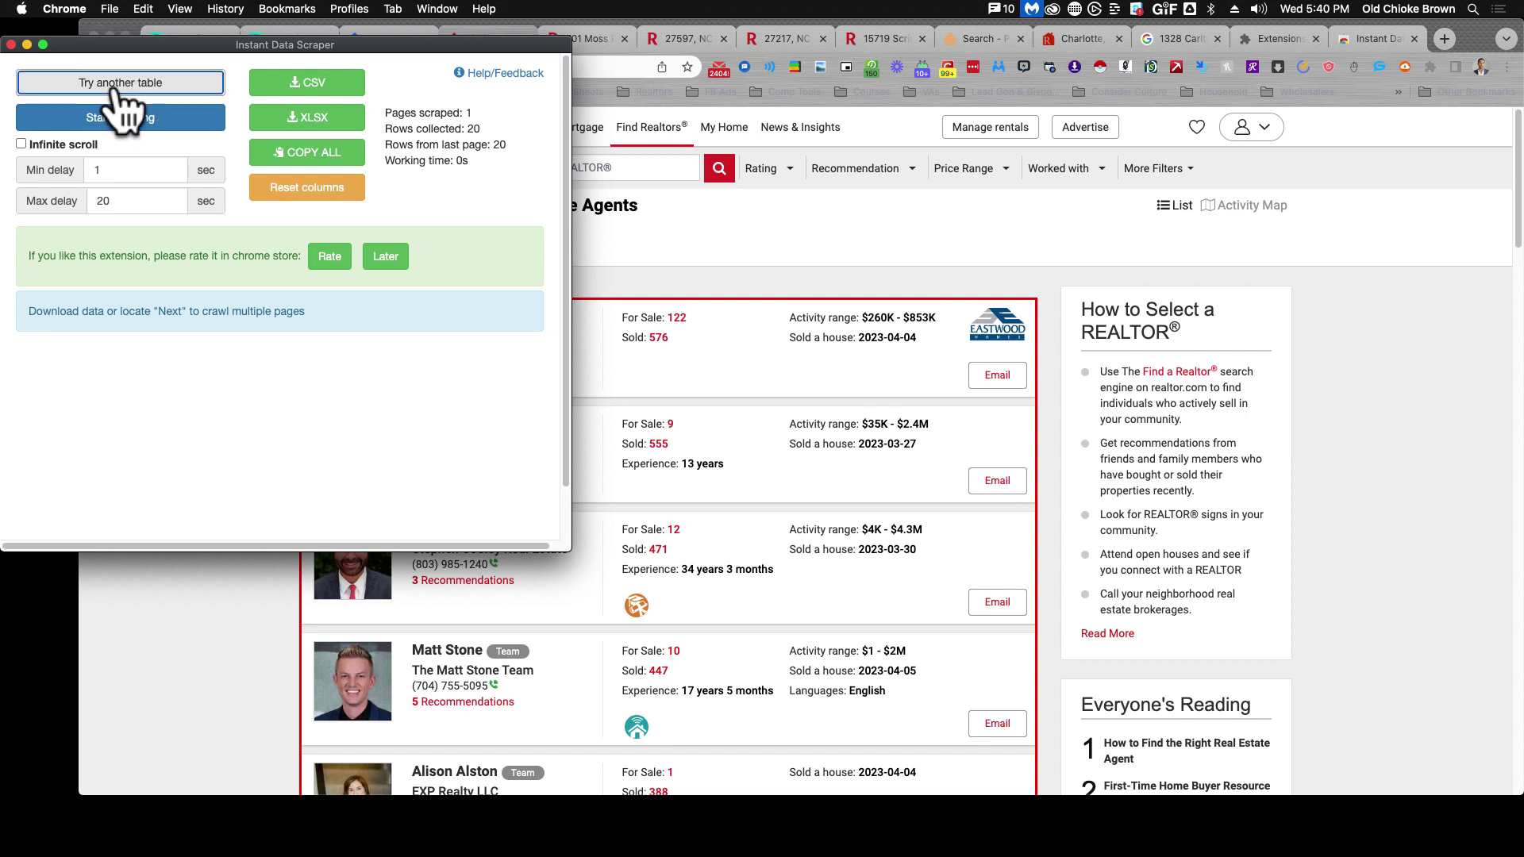
pyautogui.click(118, 91)
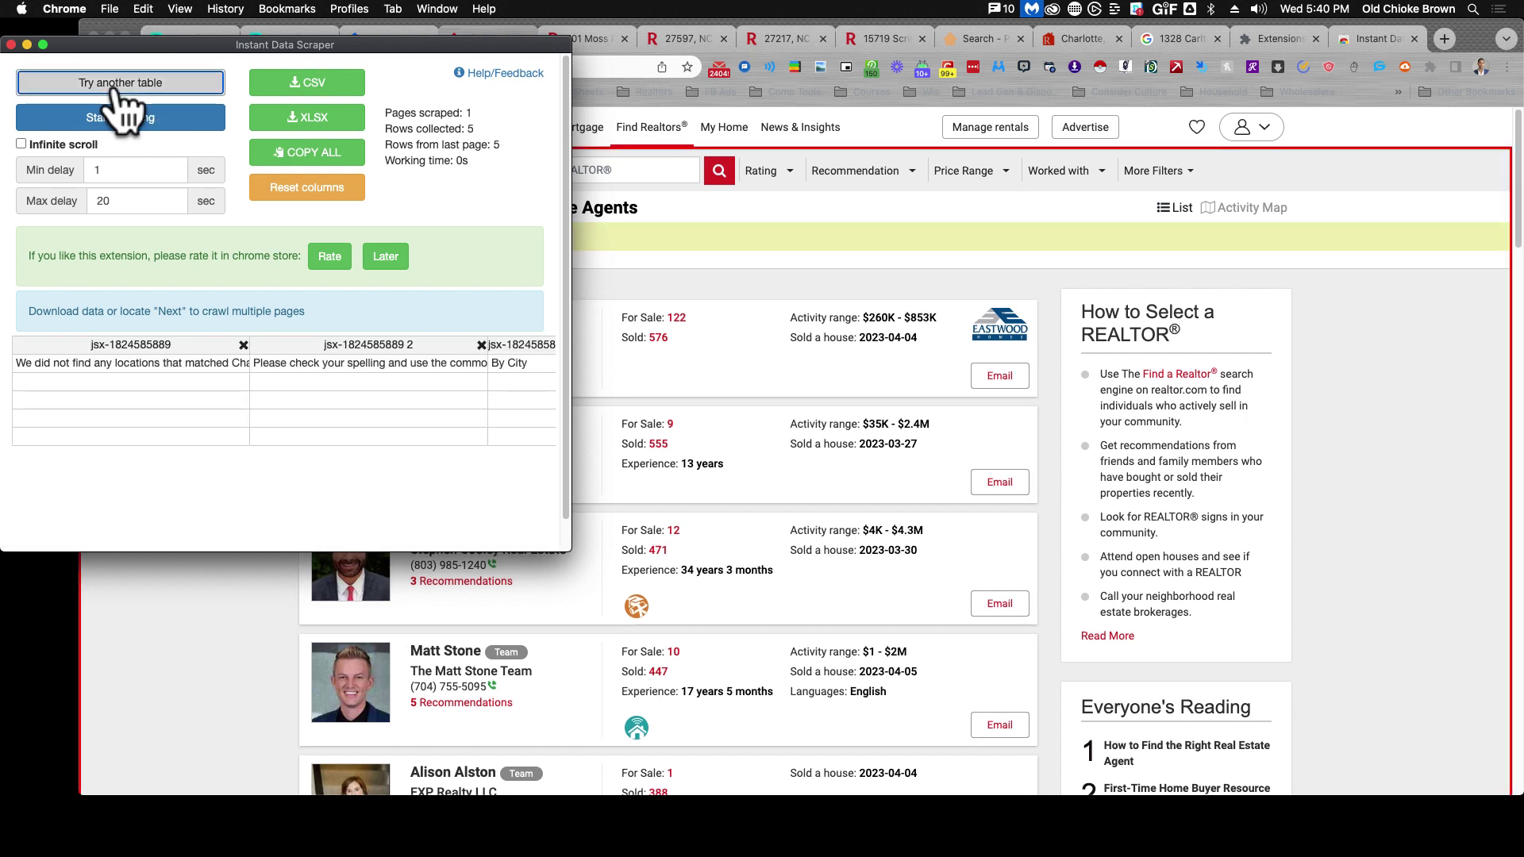
pyautogui.click(118, 91)
pyautogui.click(118, 91)
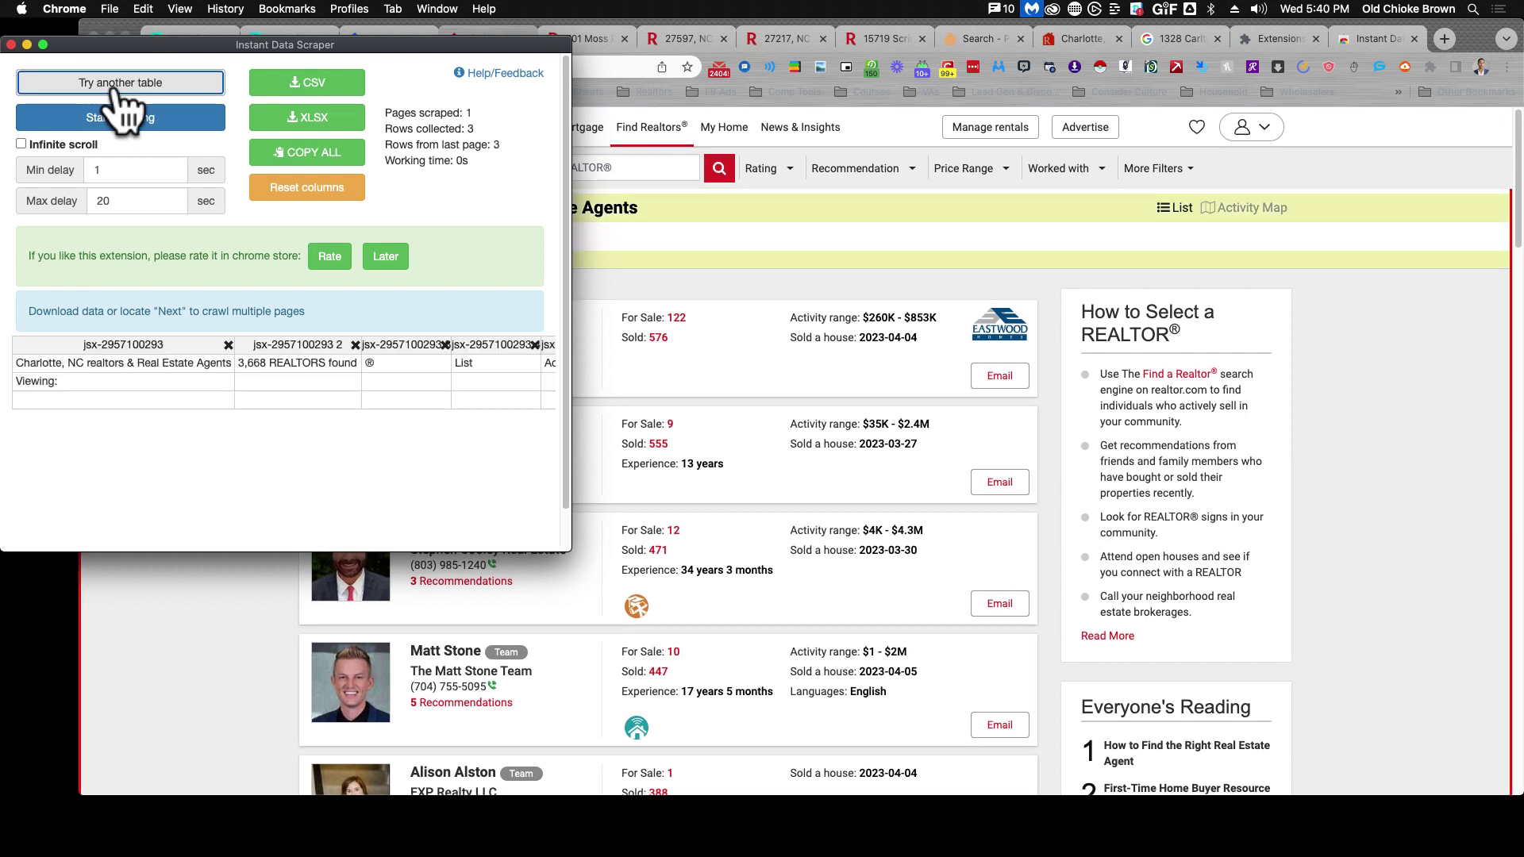
pyautogui.click(118, 92)
pyautogui.click(120, 89)
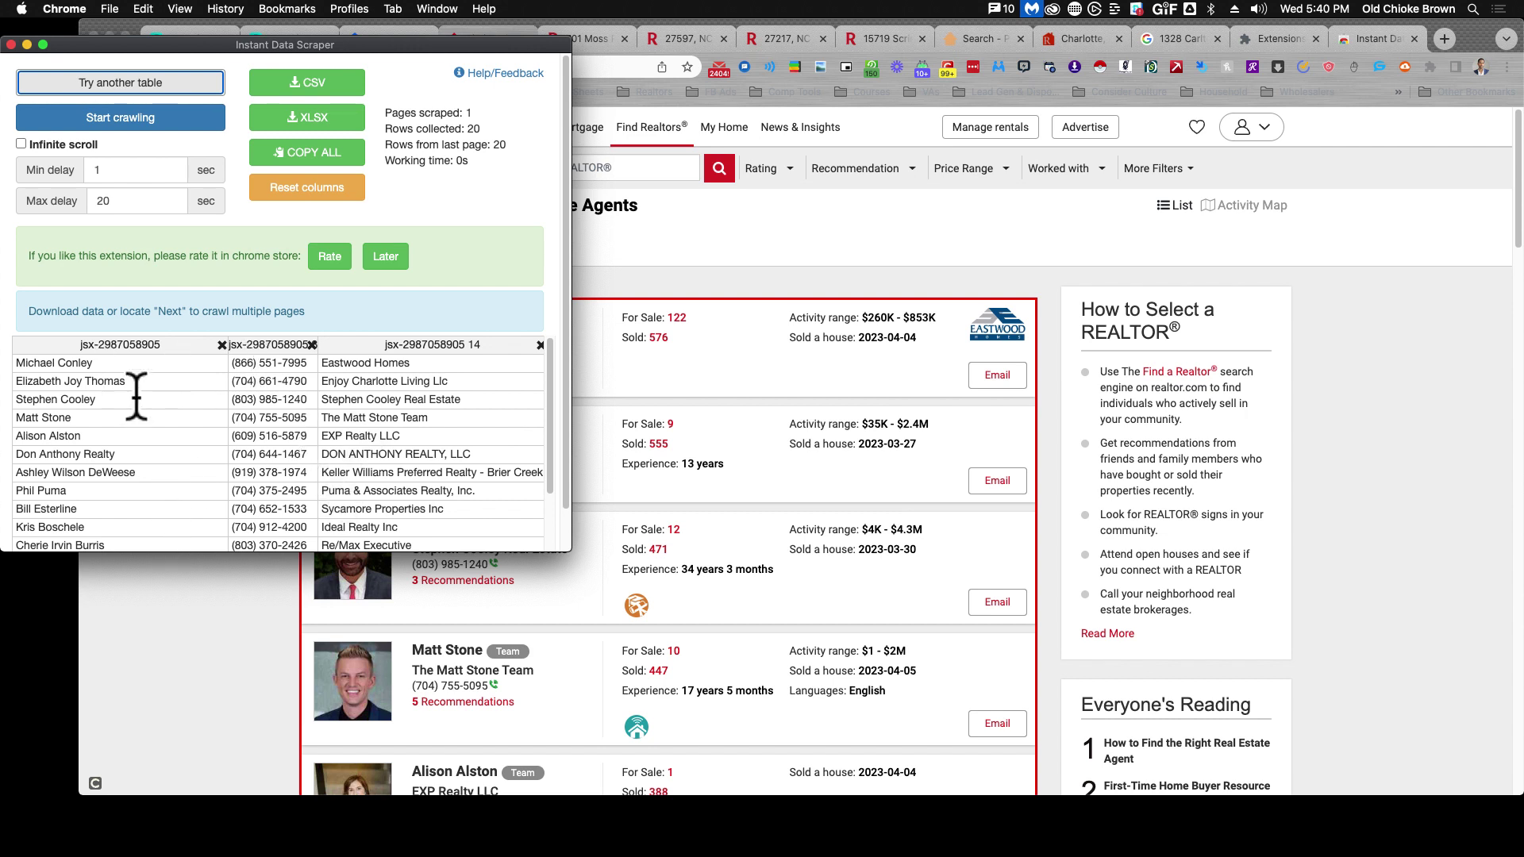
pyautogui.scroll(-3, 137, 397)
pyautogui.scroll(3, 47, 401)
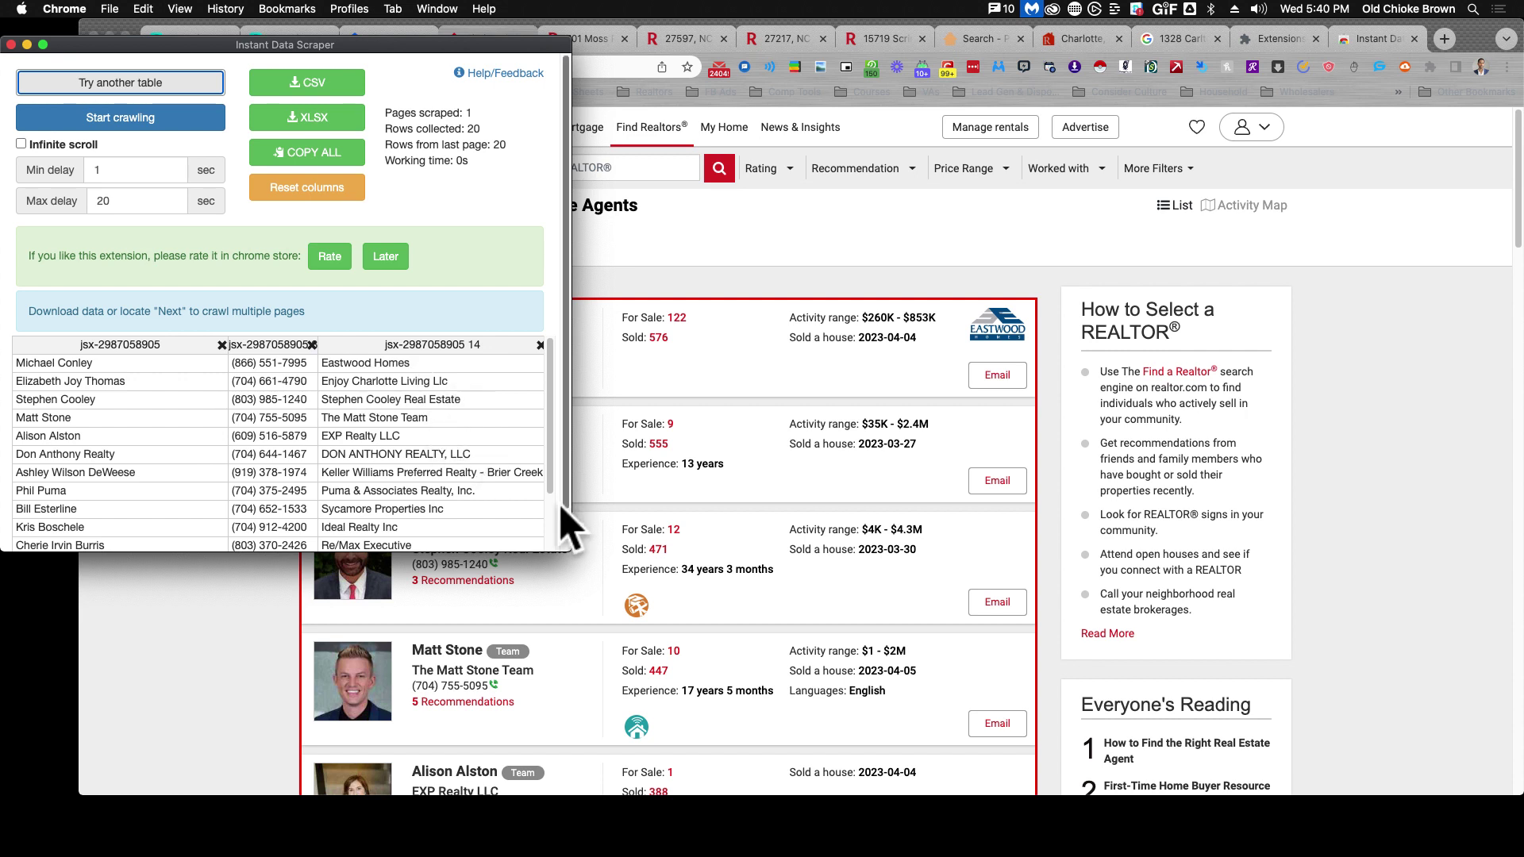
# Delete the two For Sale columns so only name, phone and company remain
pyautogui.moveTo(572, 551); pyautogui.dragTo(875, 612)
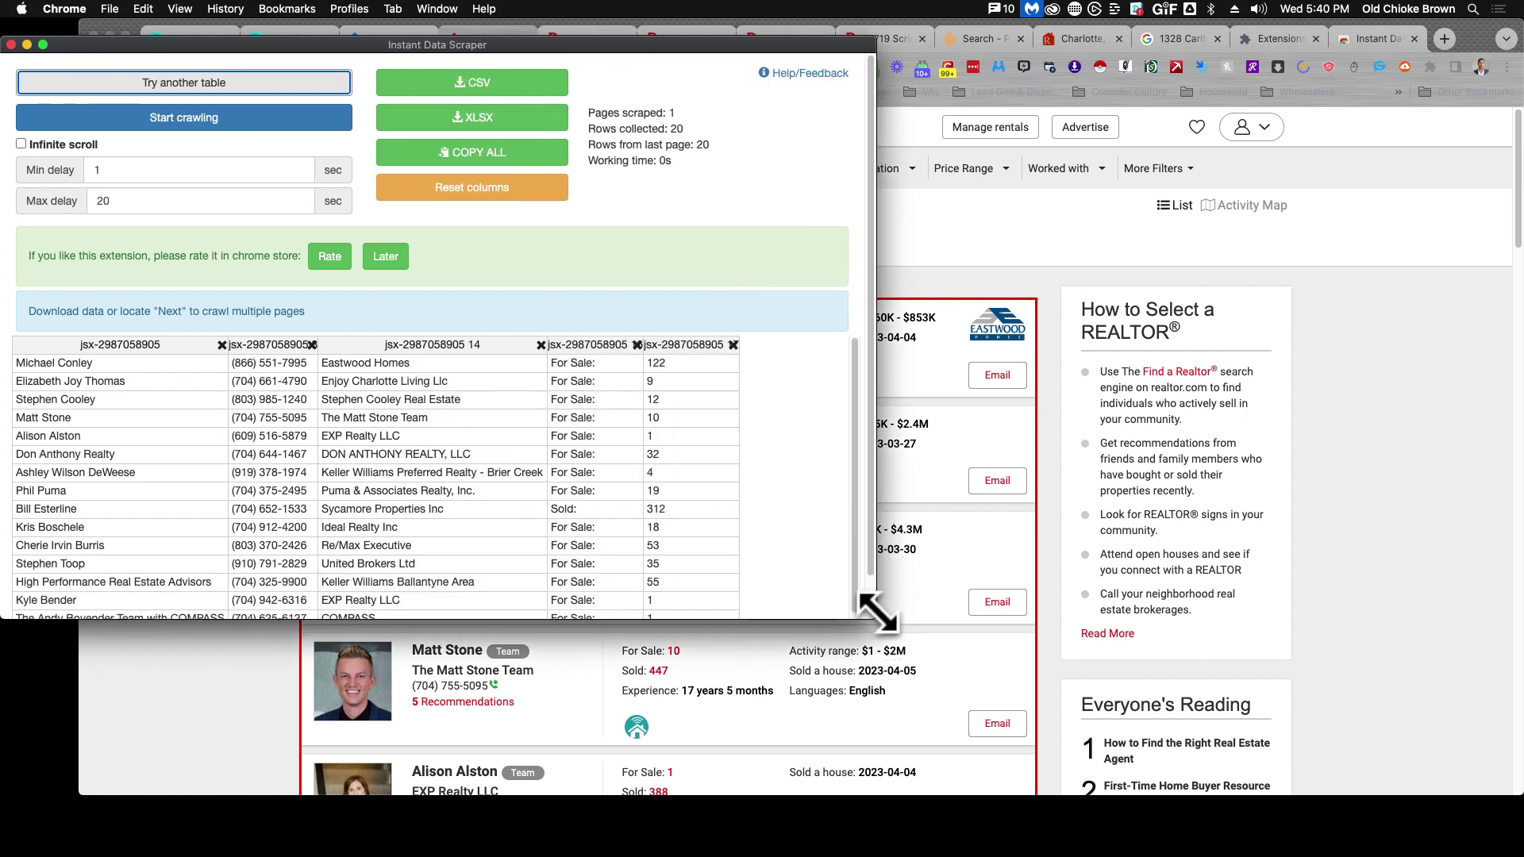
pyautogui.click(636, 345)
pyautogui.click(637, 345)
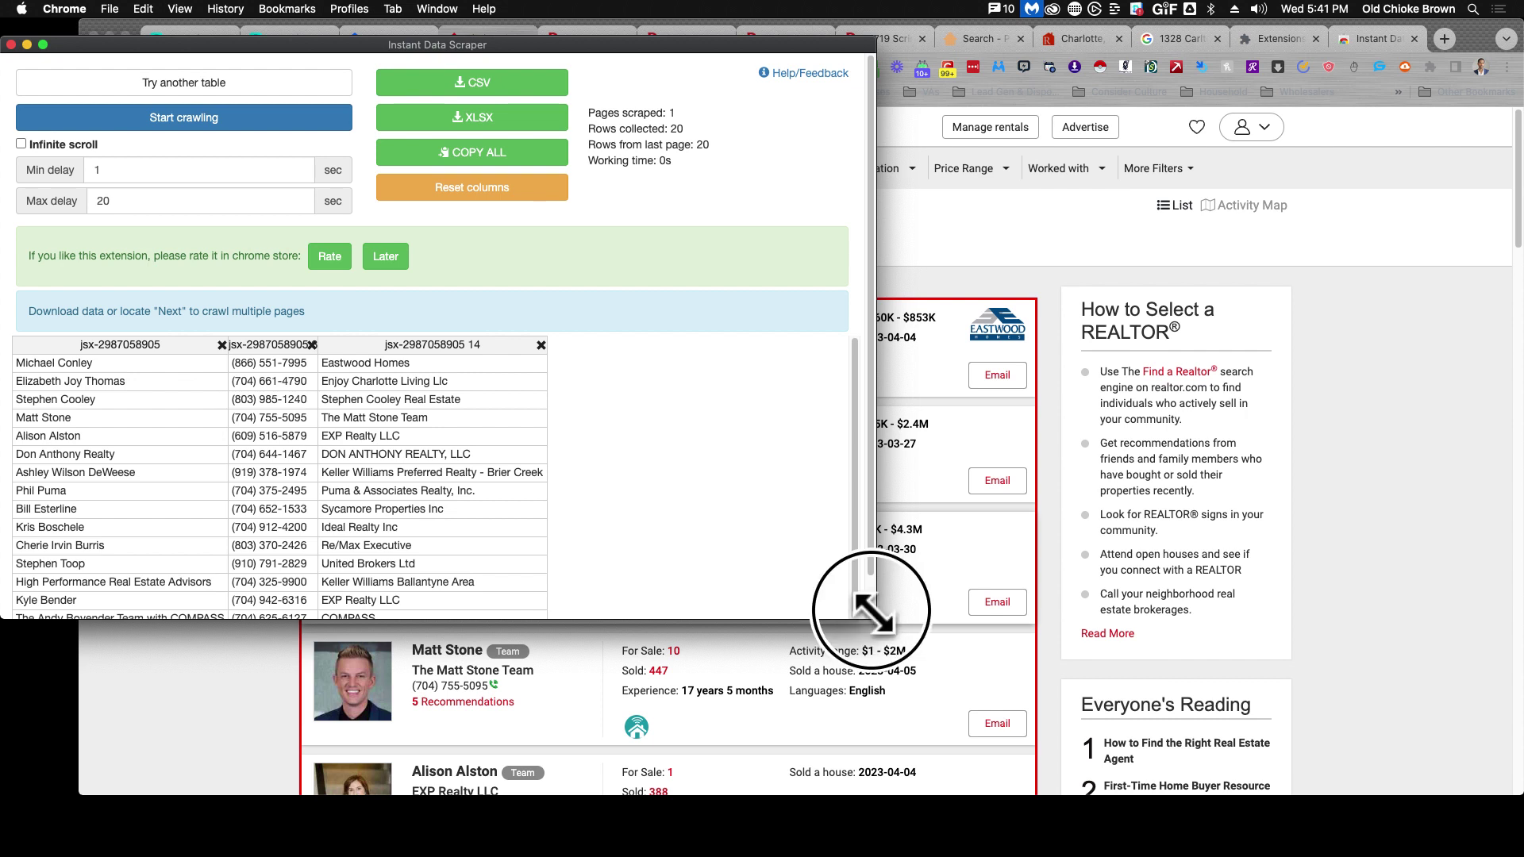
pyautogui.moveTo(876, 620); pyautogui.dragTo(575, 604)
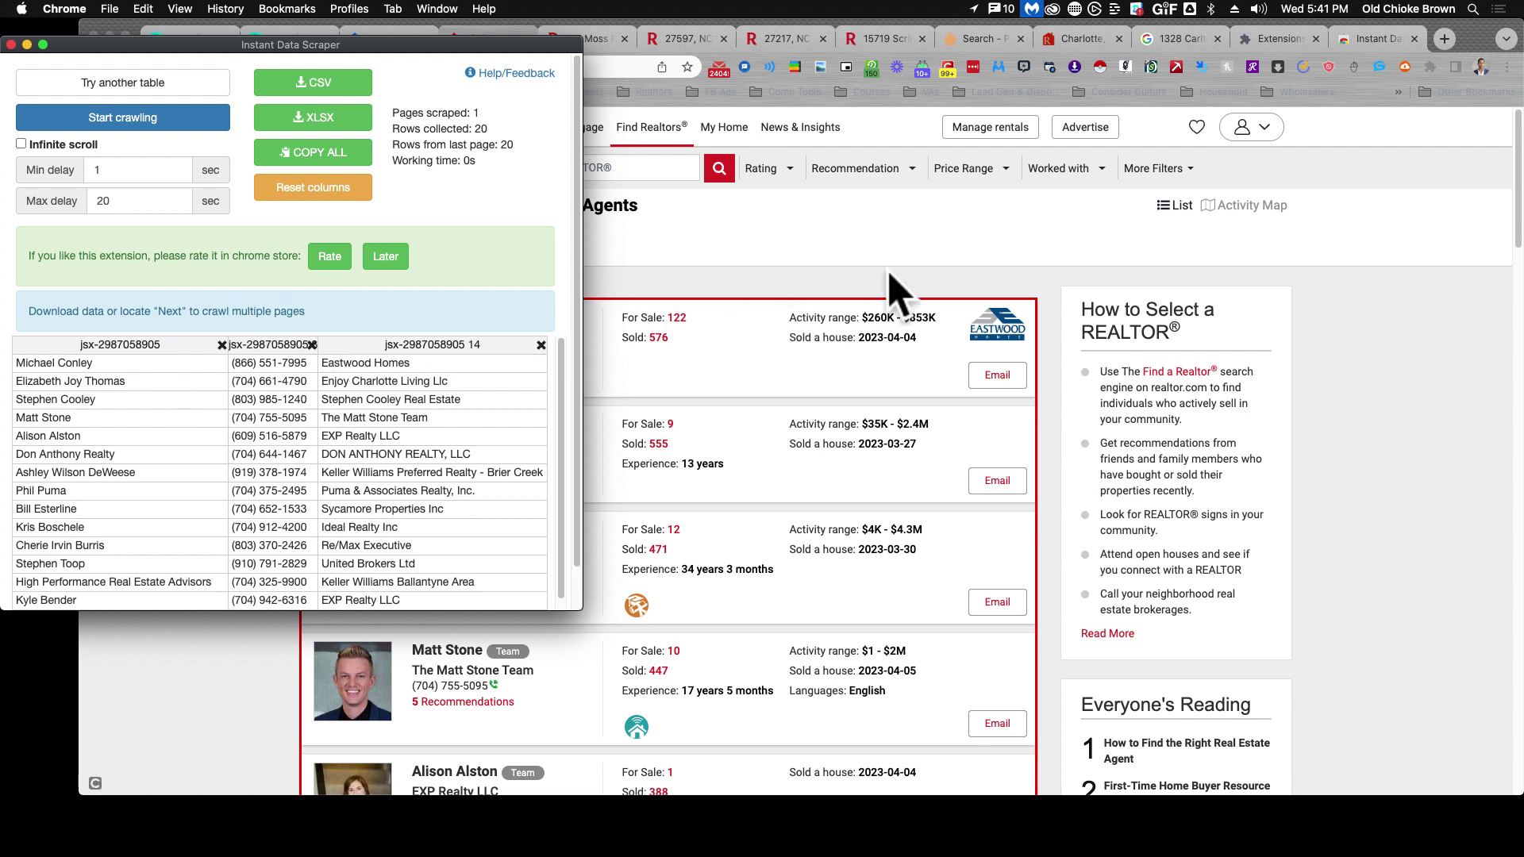
# Confirm the results page has a Next link, then start crawling the following pages
pyautogui.scroll(-1, 900, 294)
pyautogui.scroll(-15, 899, 294)
pyautogui.scroll(5, 899, 297)
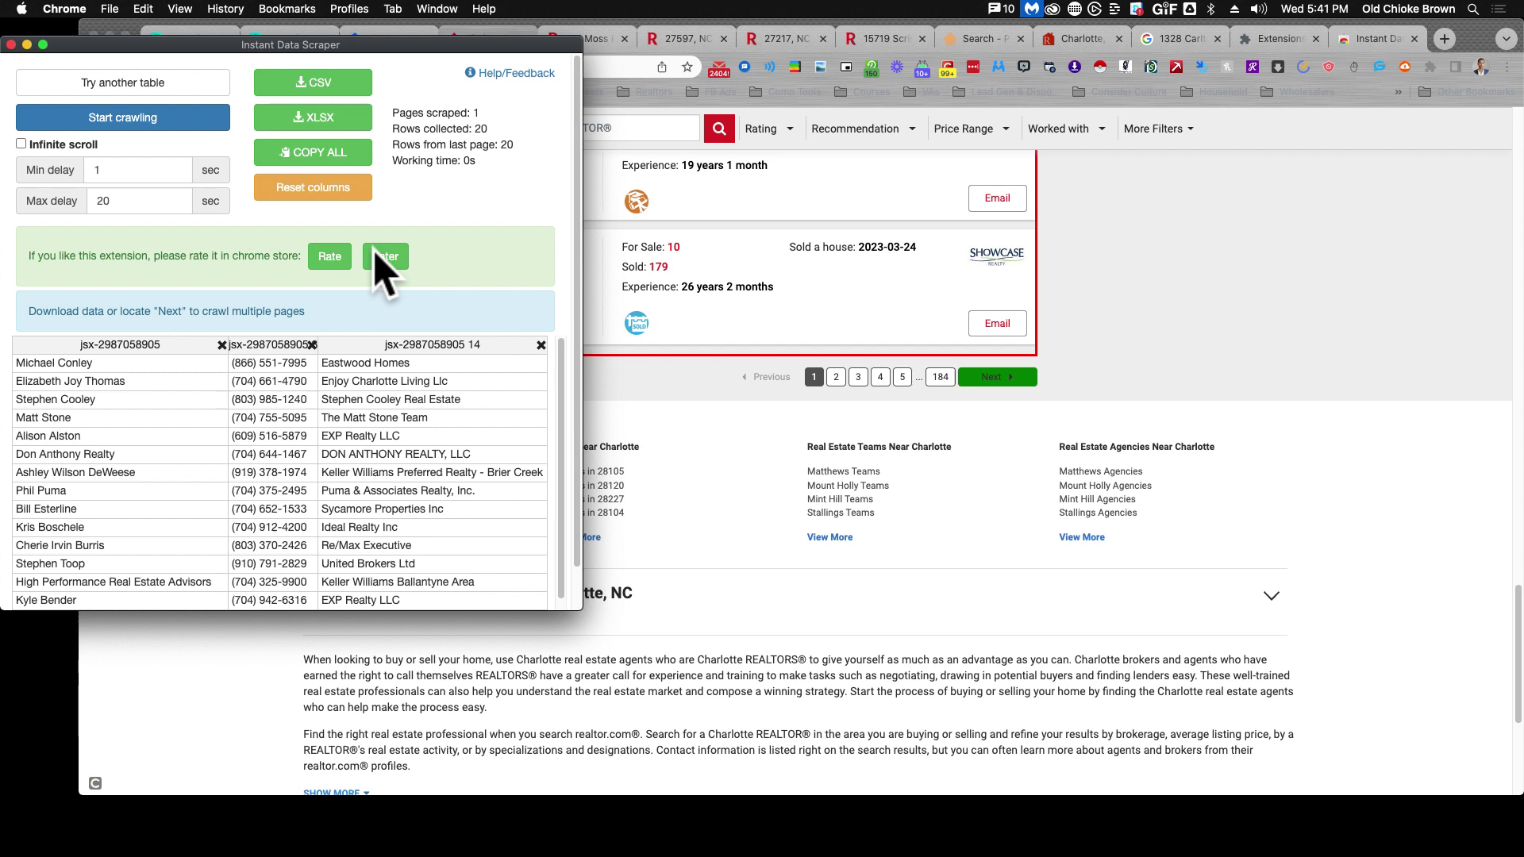
pyautogui.scroll(5, 773, 476)
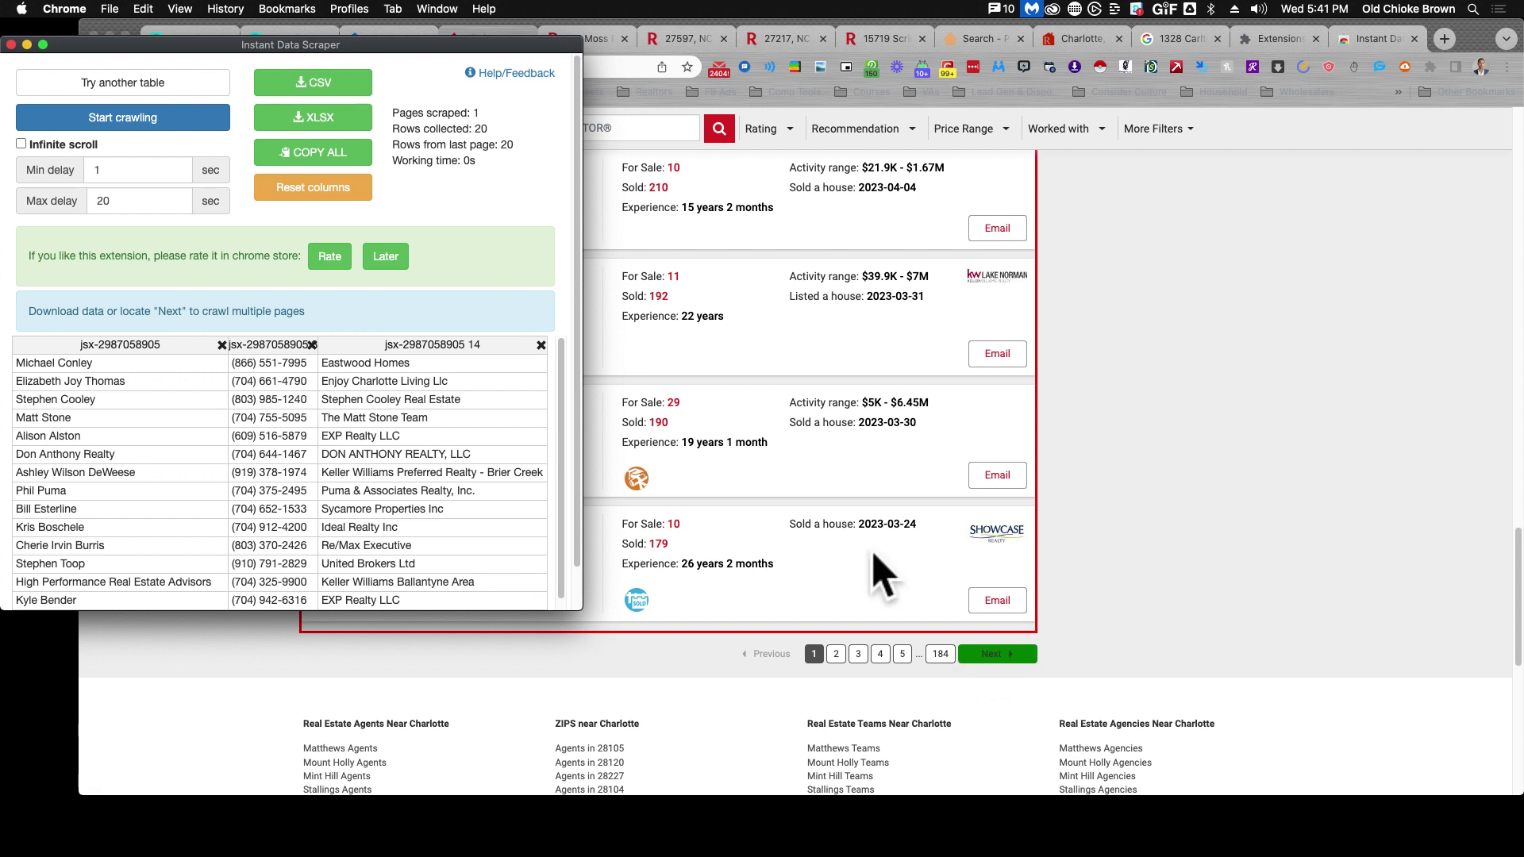
pyautogui.click(146, 129)
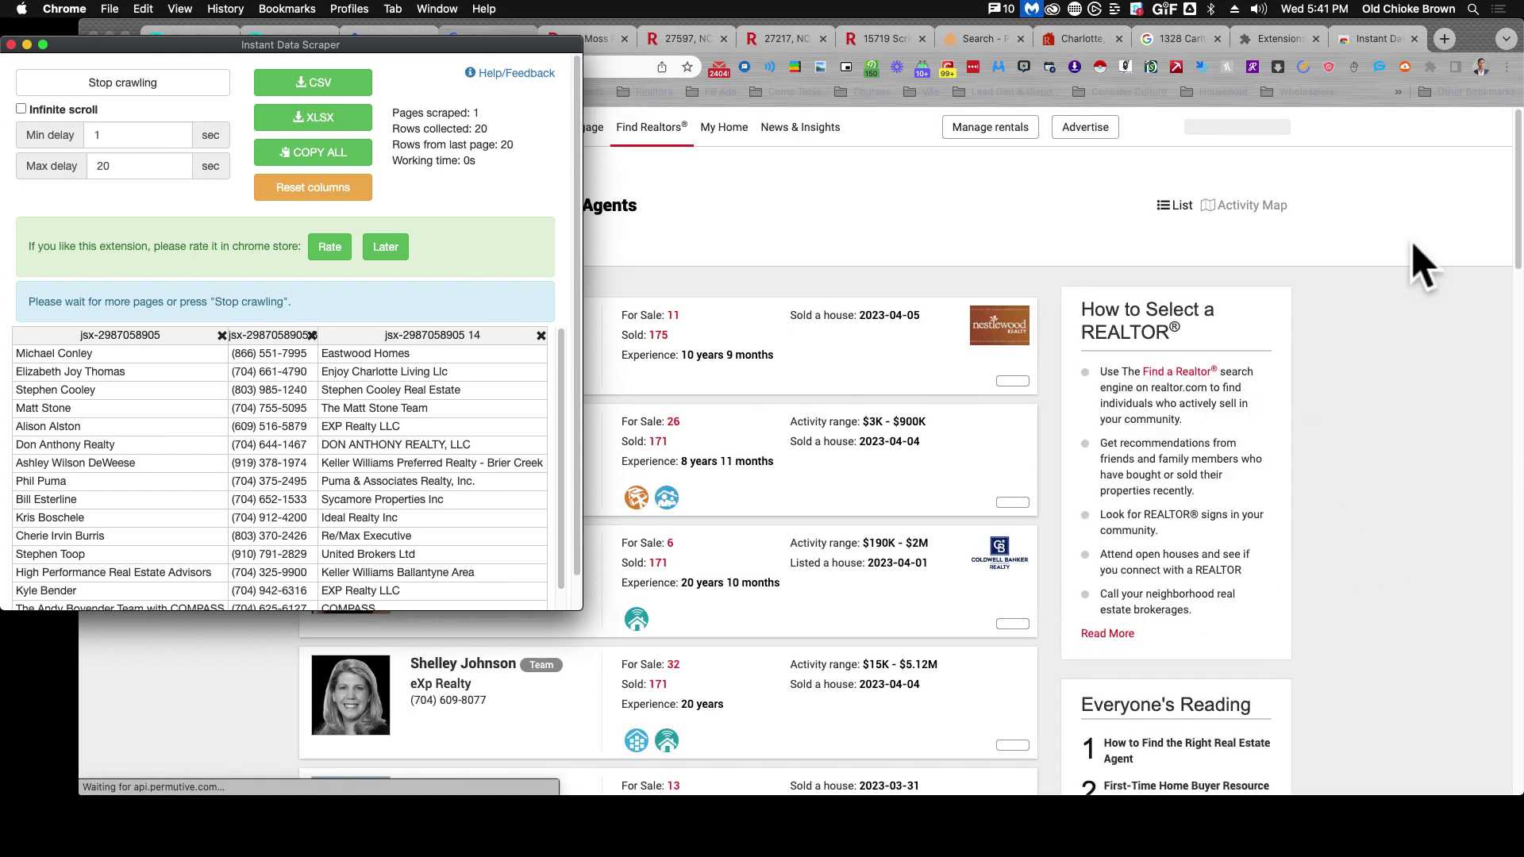
# Monitor the crawl until it reaches 19 pages and 380 agent rows
pyautogui.click(1421, 266)
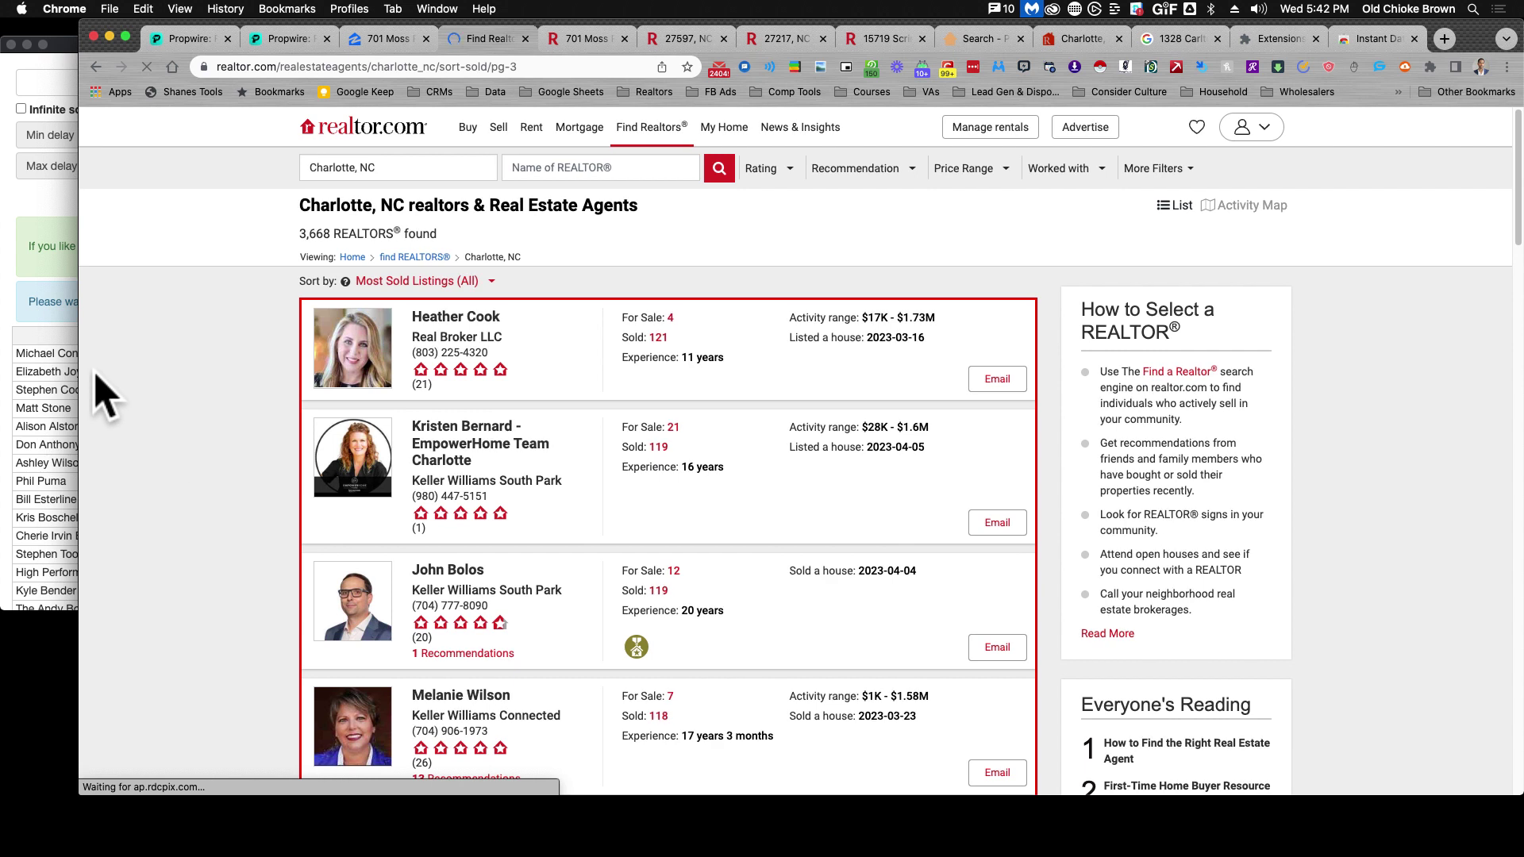
pyautogui.click(20, 330)
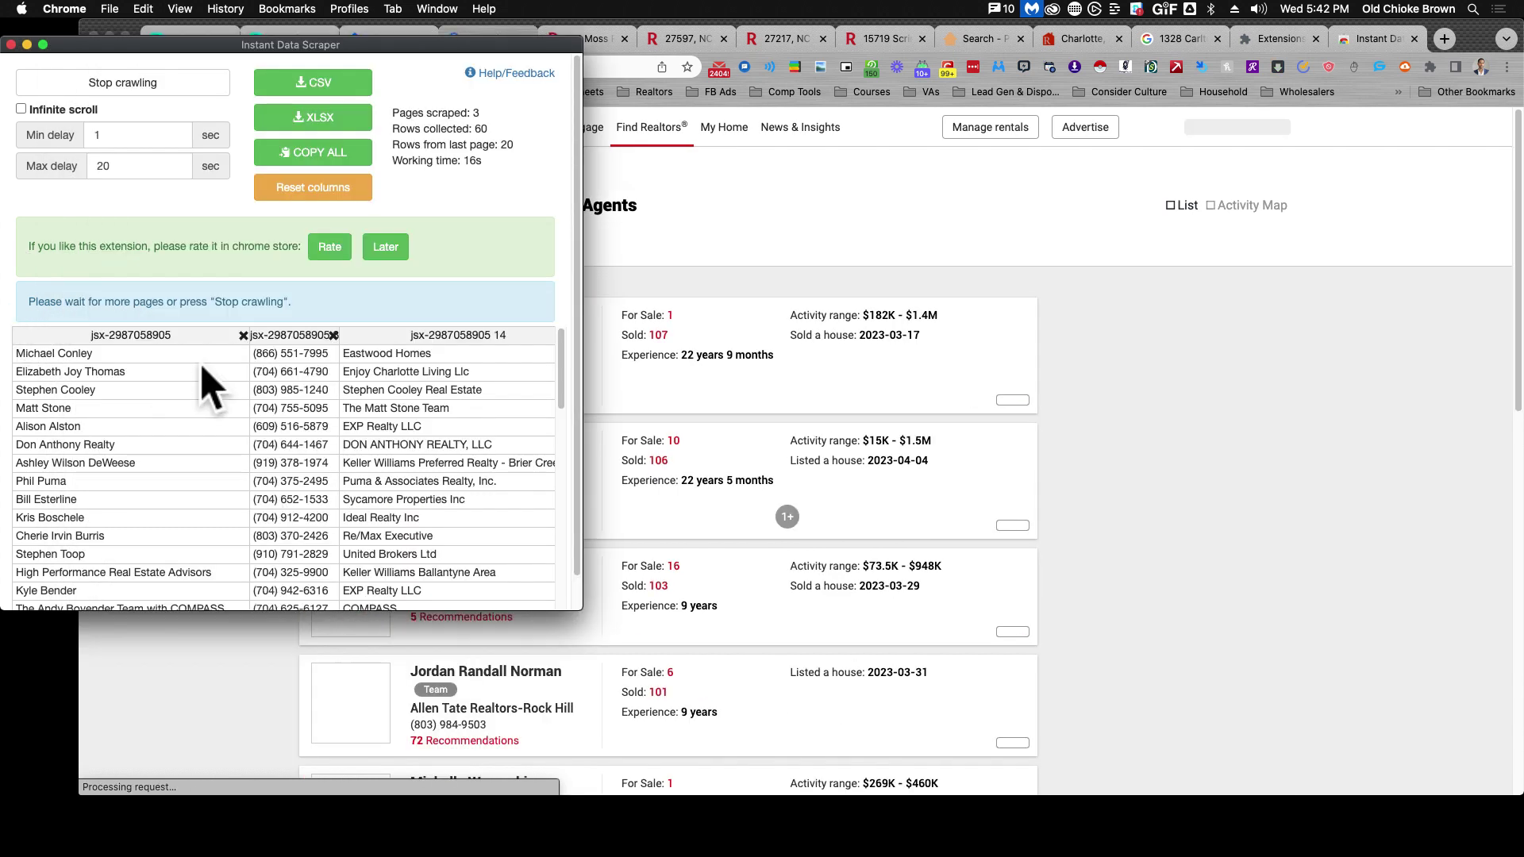
pyautogui.scroll(-10, 170, 425)
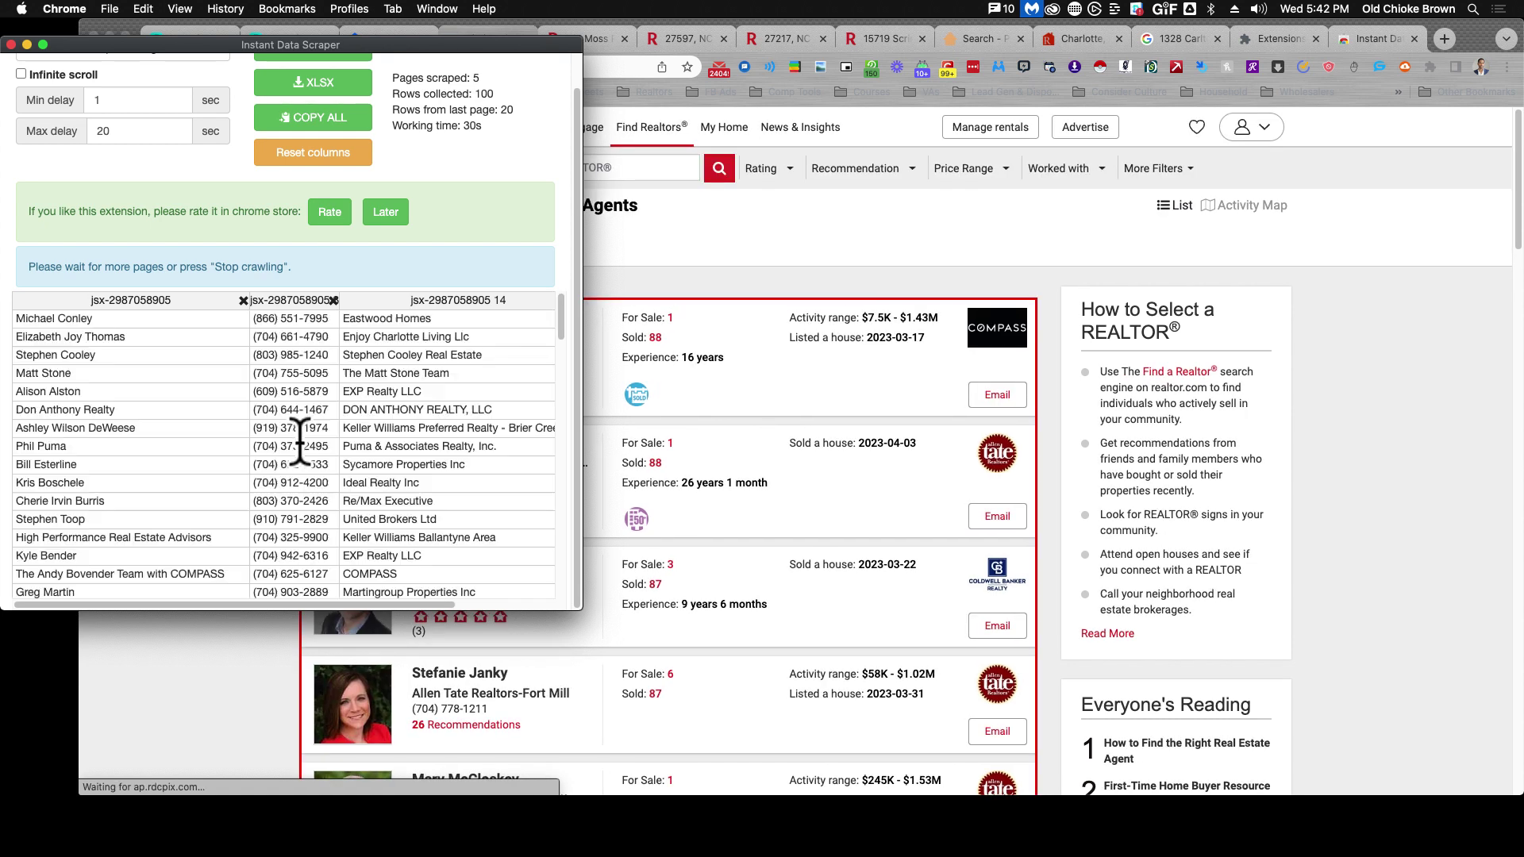
pyautogui.scroll(2, 459, 245)
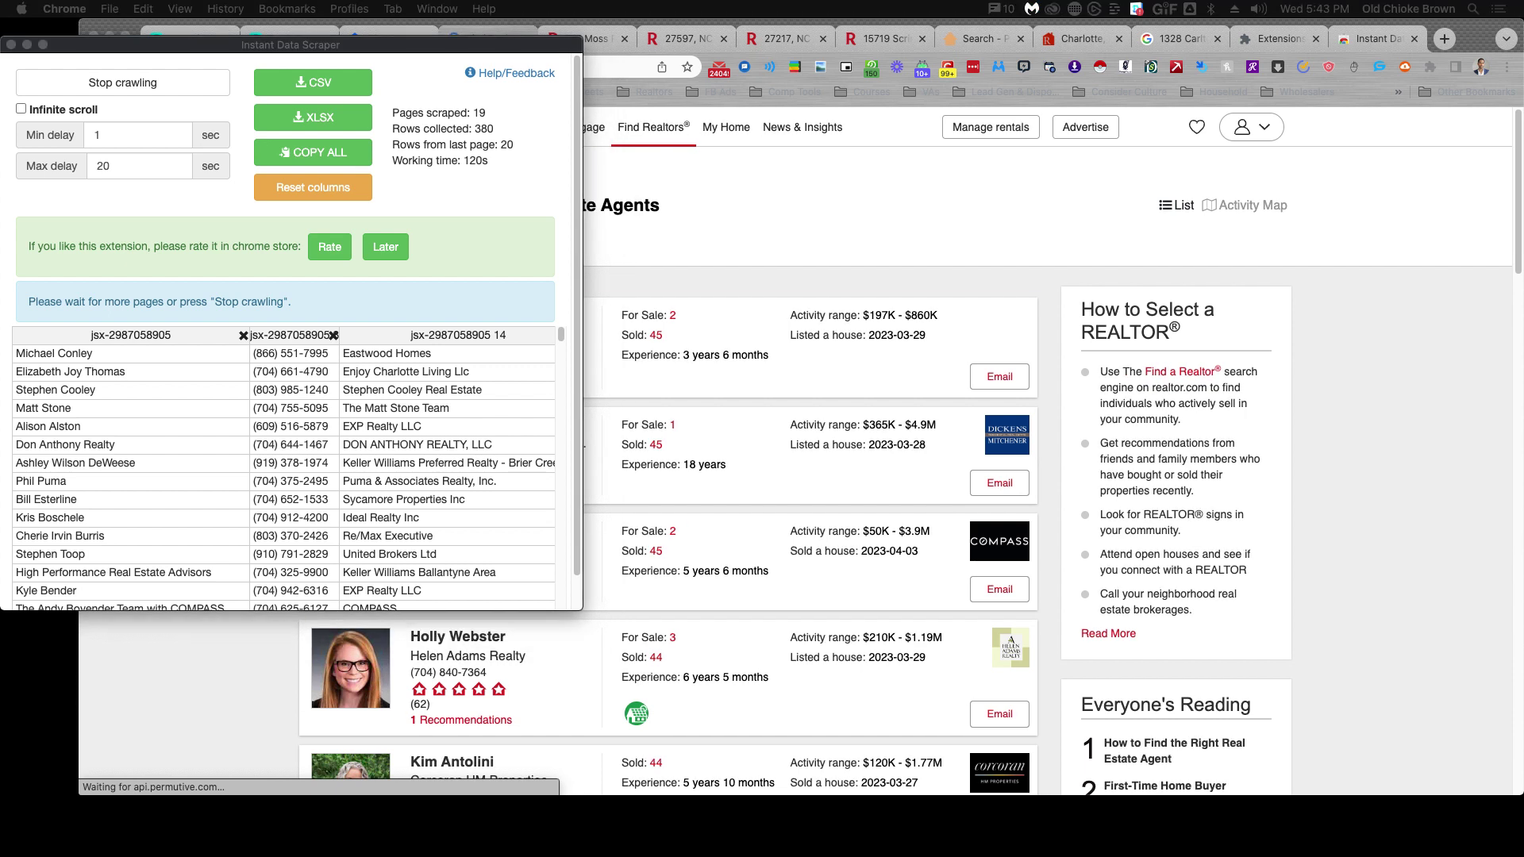
# Stop crawling at 420 rows, download realtor (3).csv, and show it in Finder
pyautogui.click(131, 83)
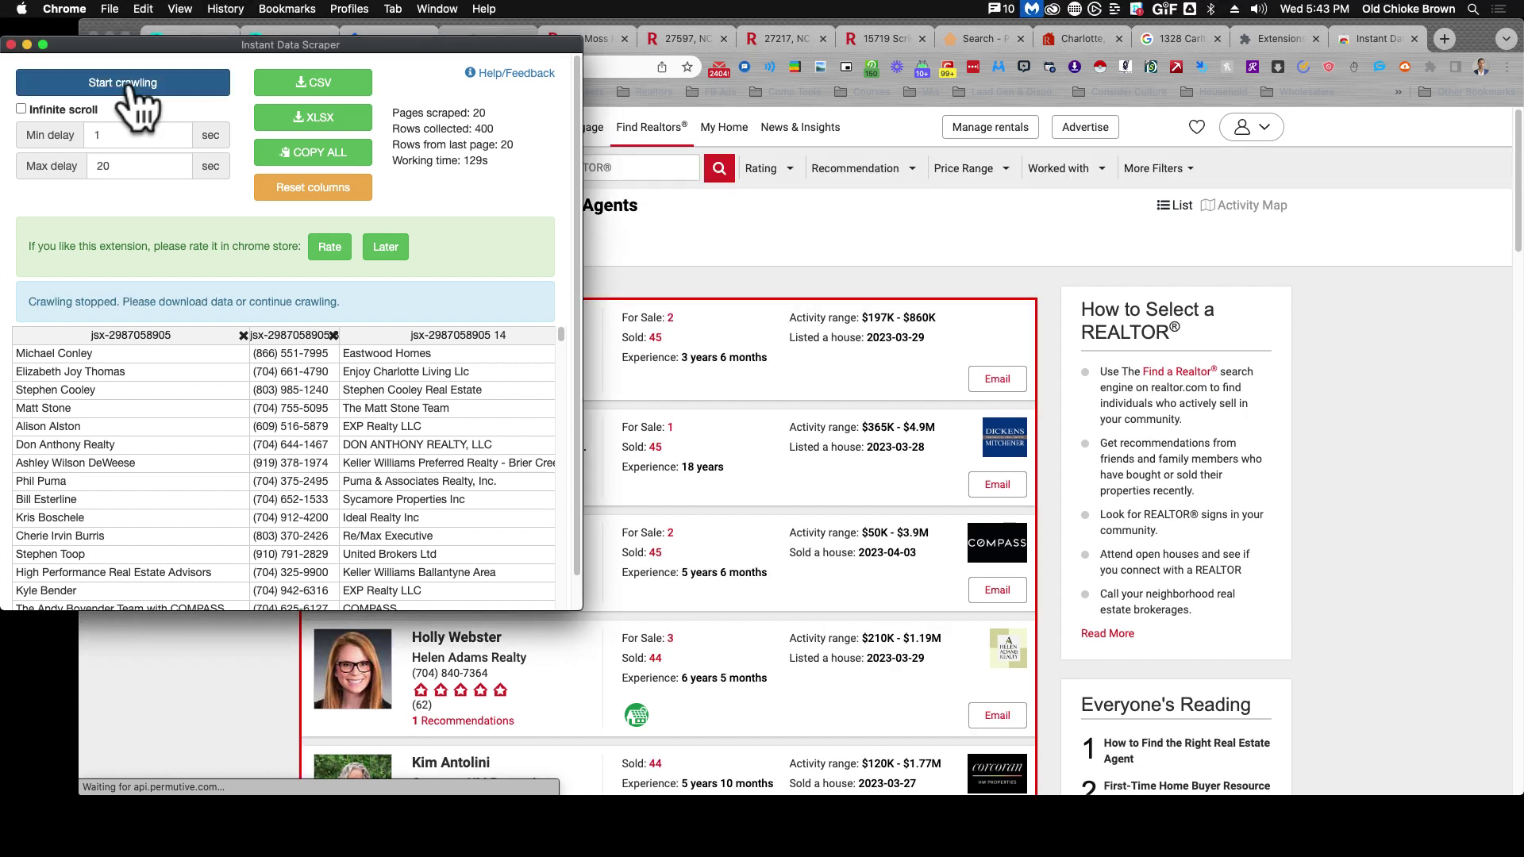
pyautogui.click(305, 83)
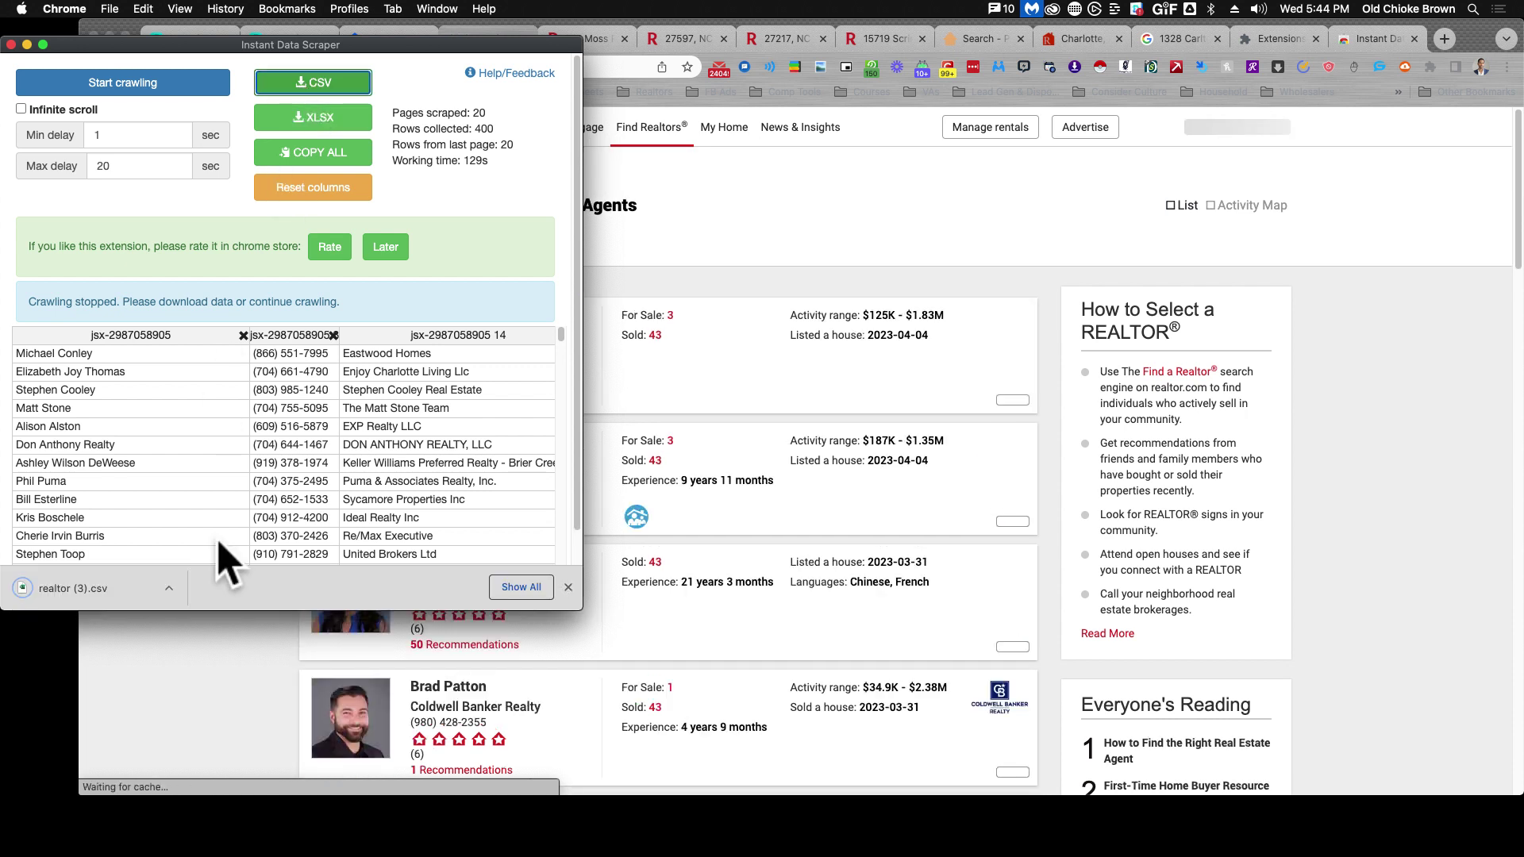
pyautogui.click(168, 588)
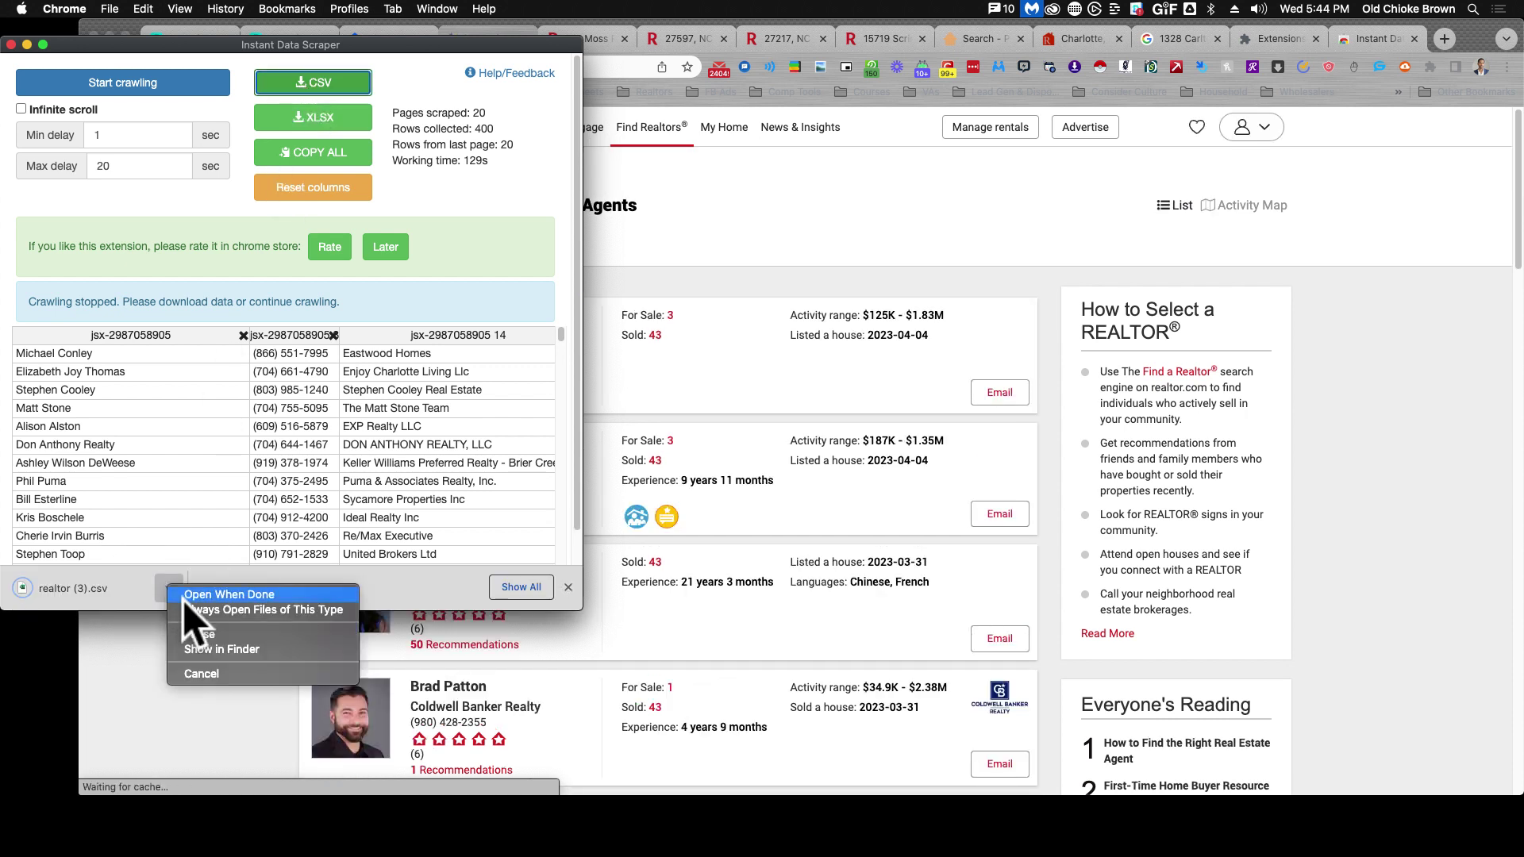
pyautogui.click(225, 649)
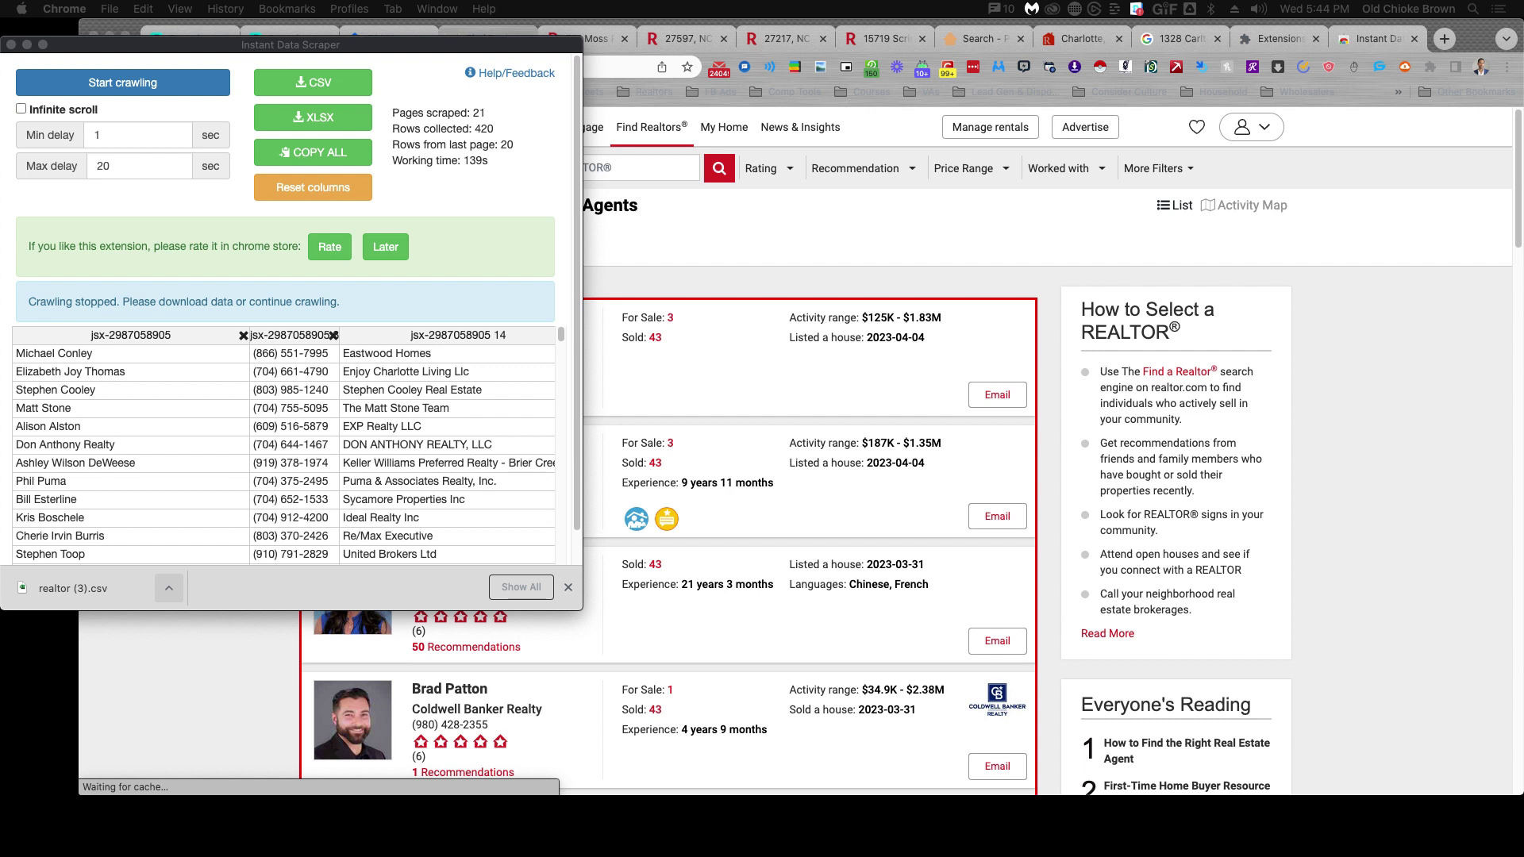
# Quick Look realtor (3).csv to verify its agent names, phone numbers and companies
pyautogui.press('space')
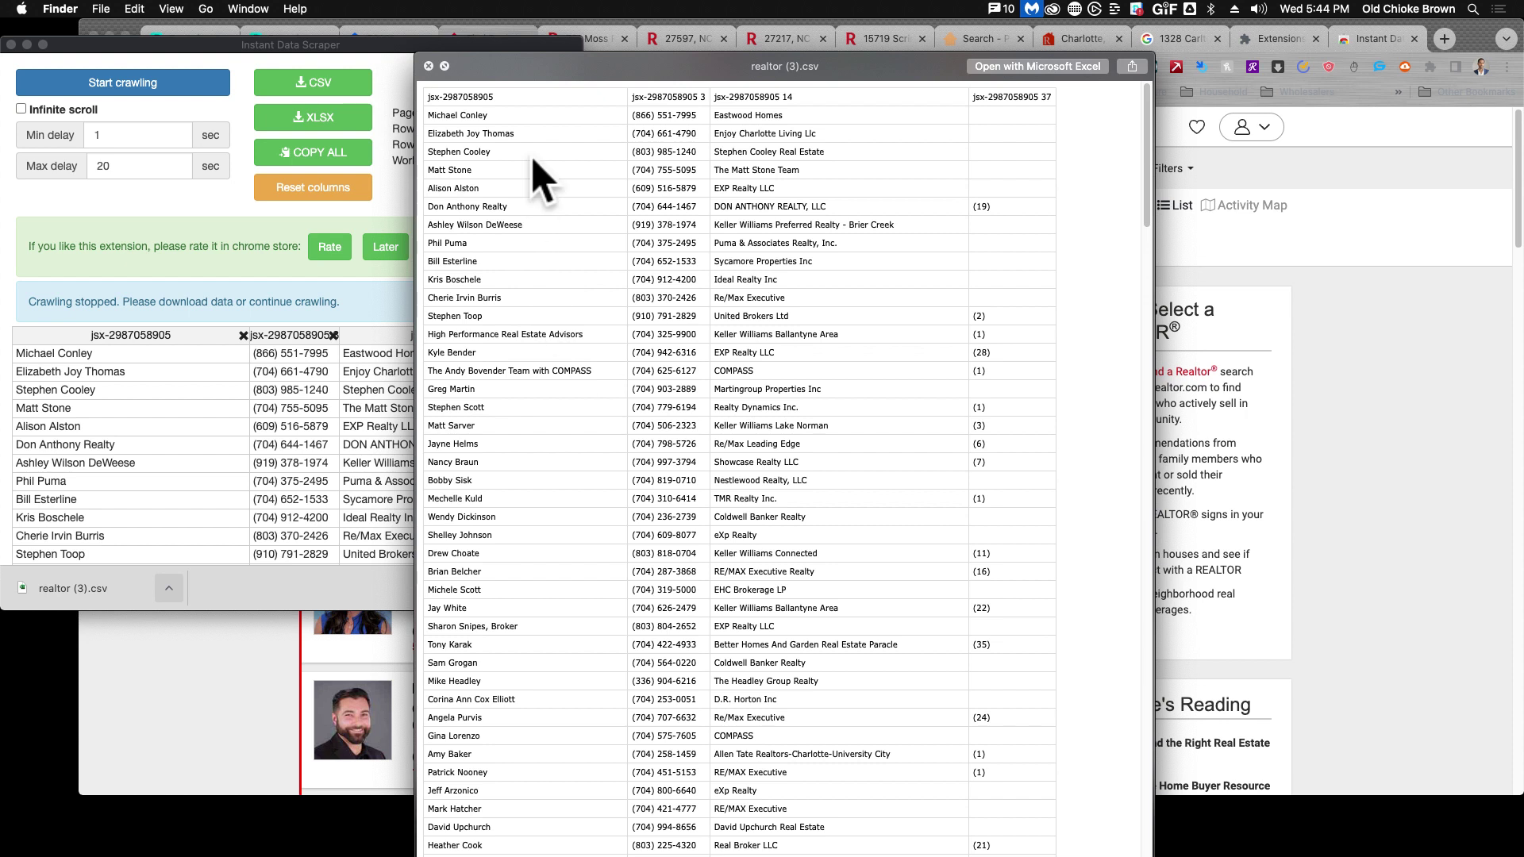
pyautogui.moveTo(515, 70)
pyautogui.mouseDown()
pyautogui.moveTo(525, 49)
pyautogui.moveTo(512, 42)
pyautogui.mouseUp()
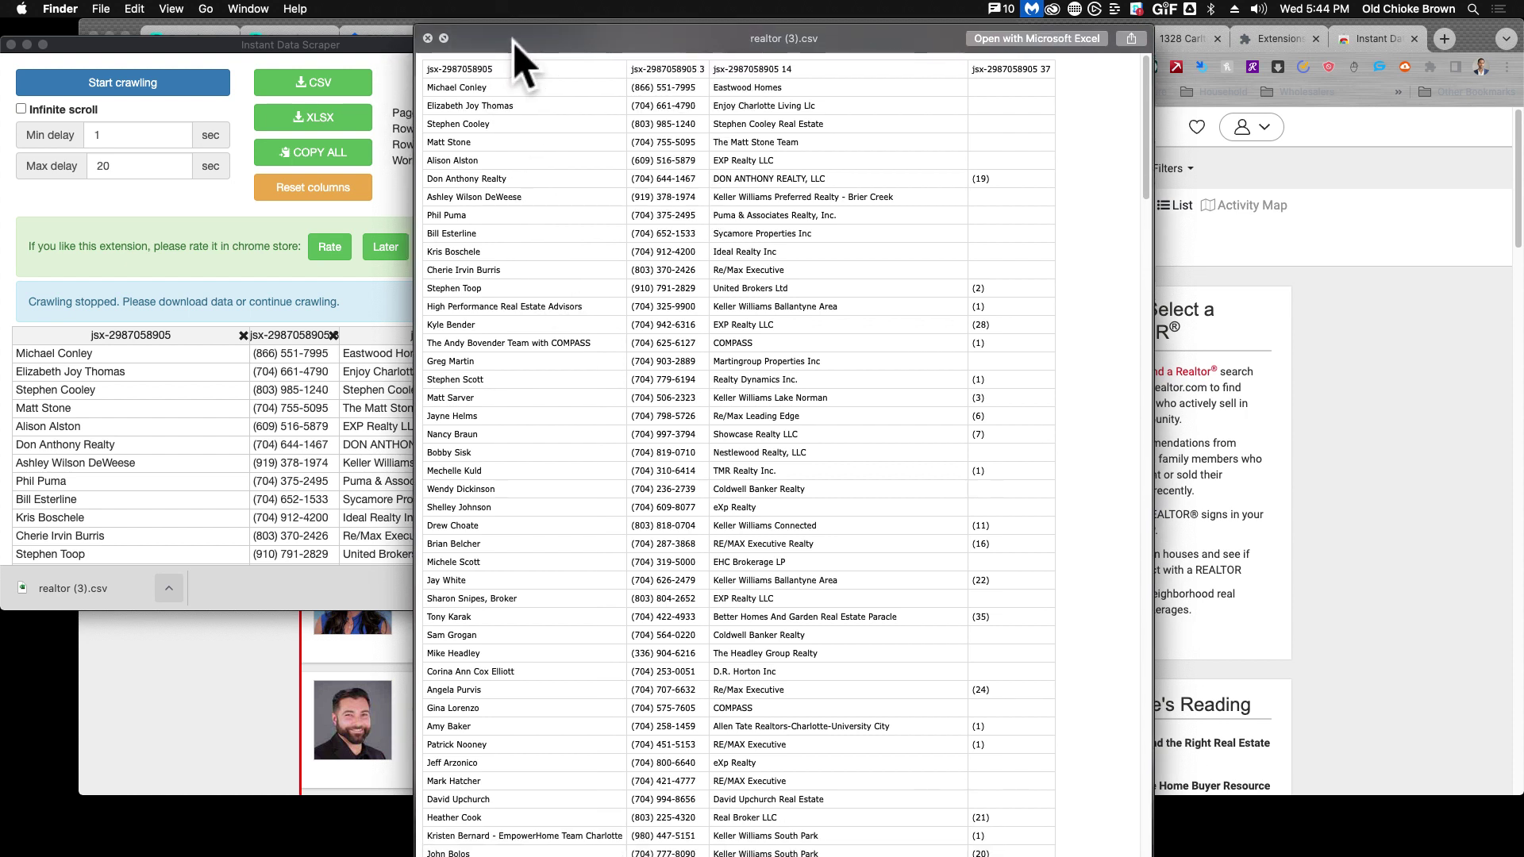